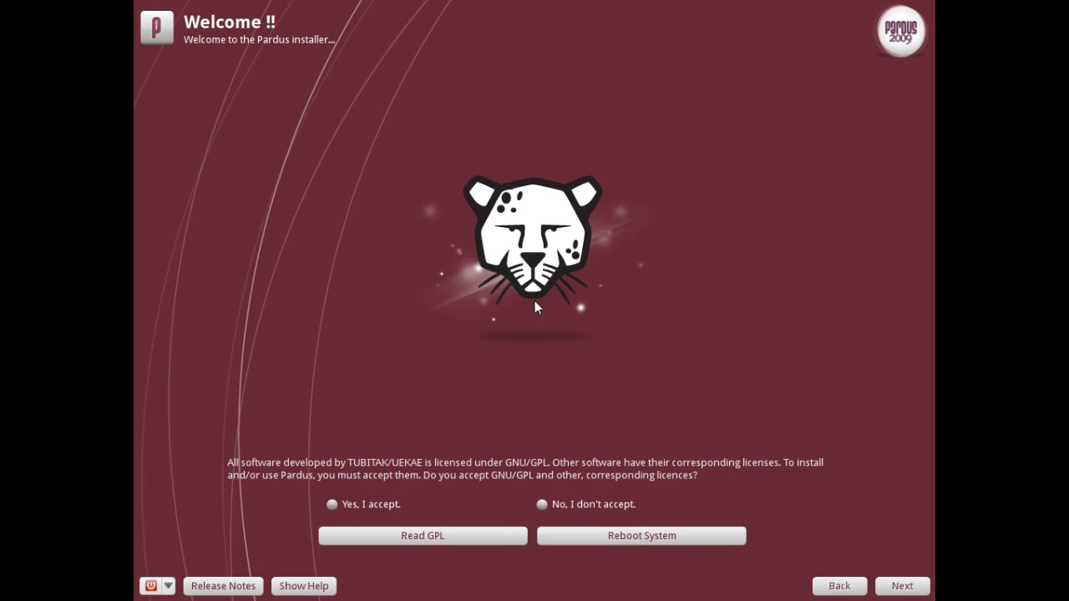
Look at the power options, then read through the Pardus release notes and close them
left_click(168, 586)
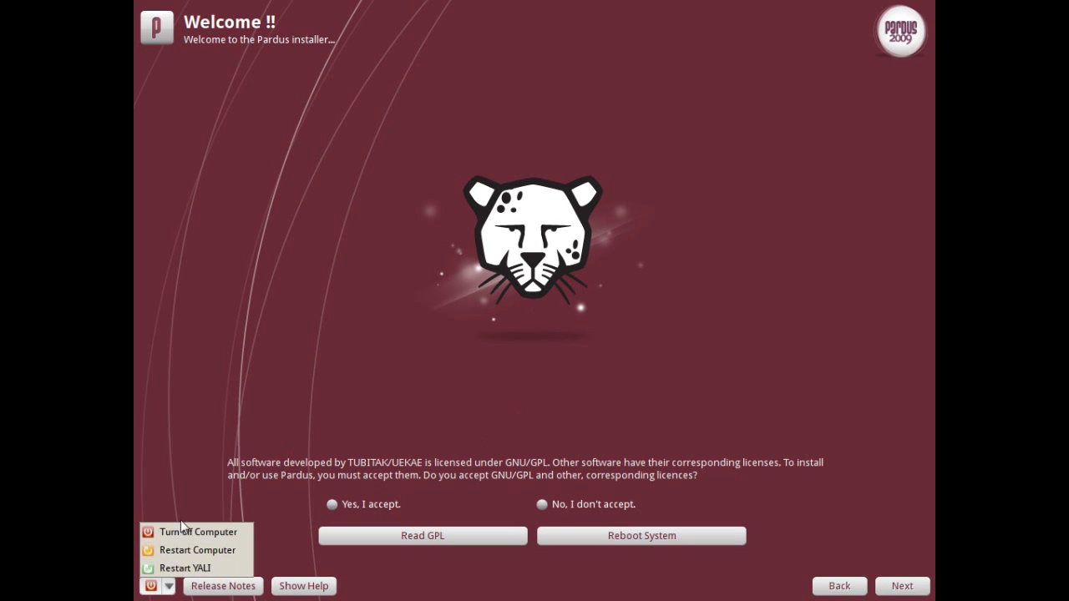
left_click(228, 490)
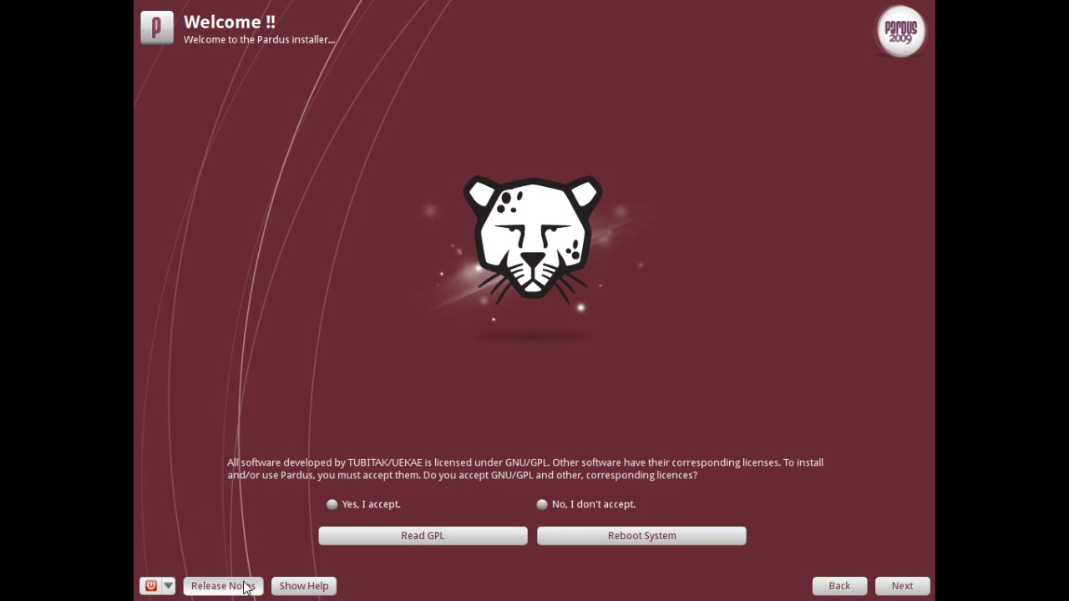
left_click(243, 586)
scroll(475, 381, "down", 10)
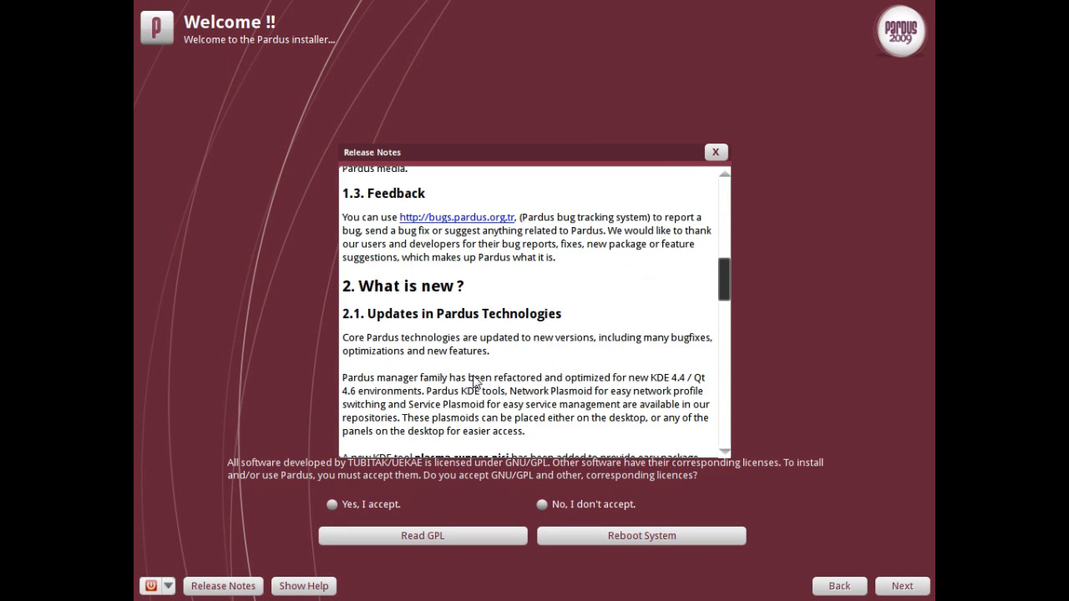
scroll(474, 381, "down", 8)
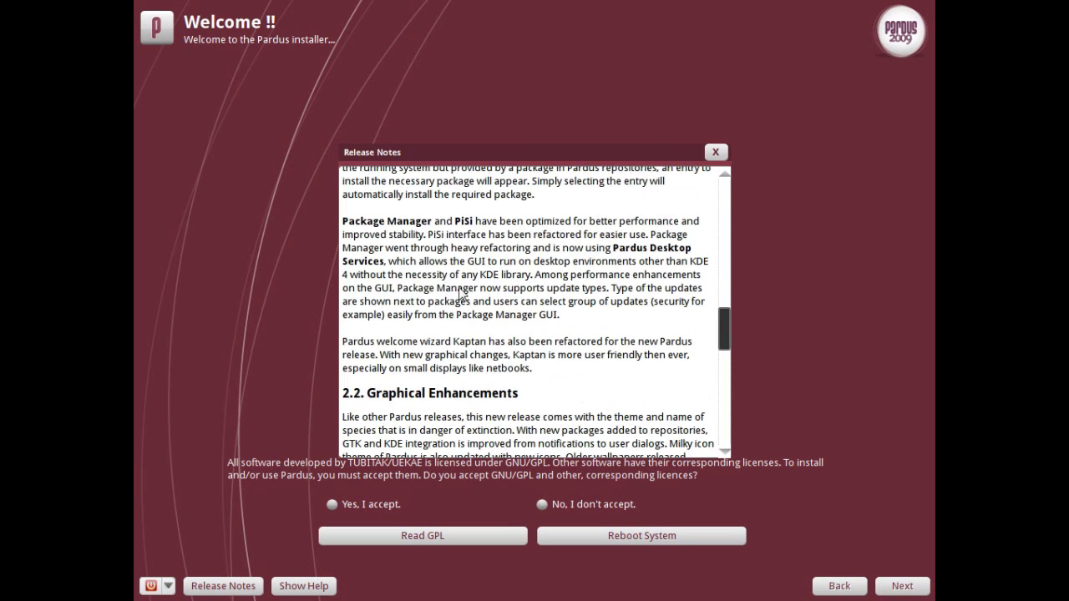
scroll(460, 294, "down", 10)
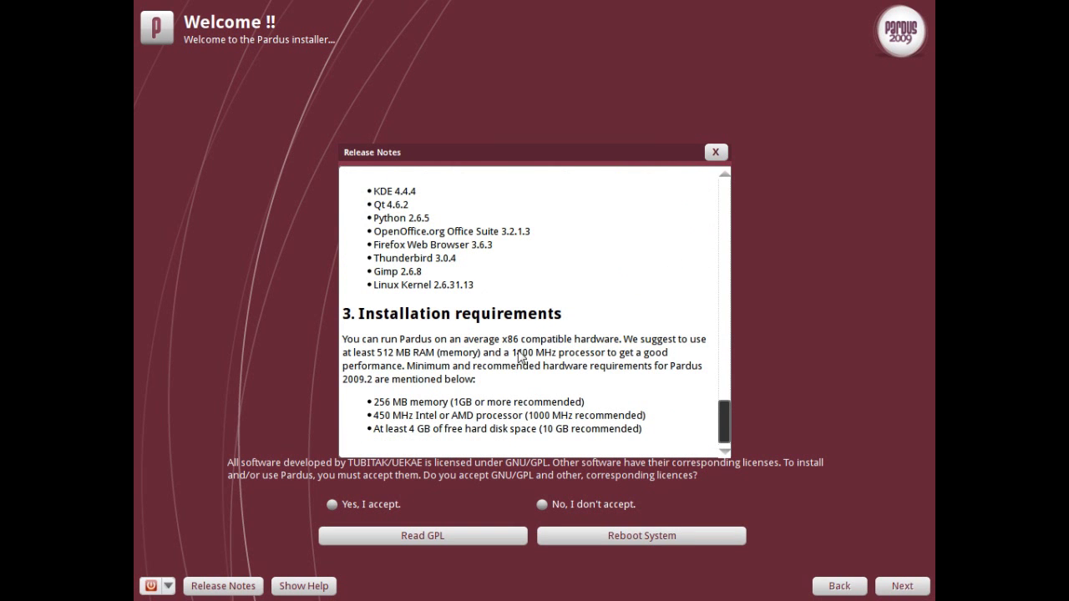
scroll(574, 372, "up", 10)
scroll(641, 304, "up", 5)
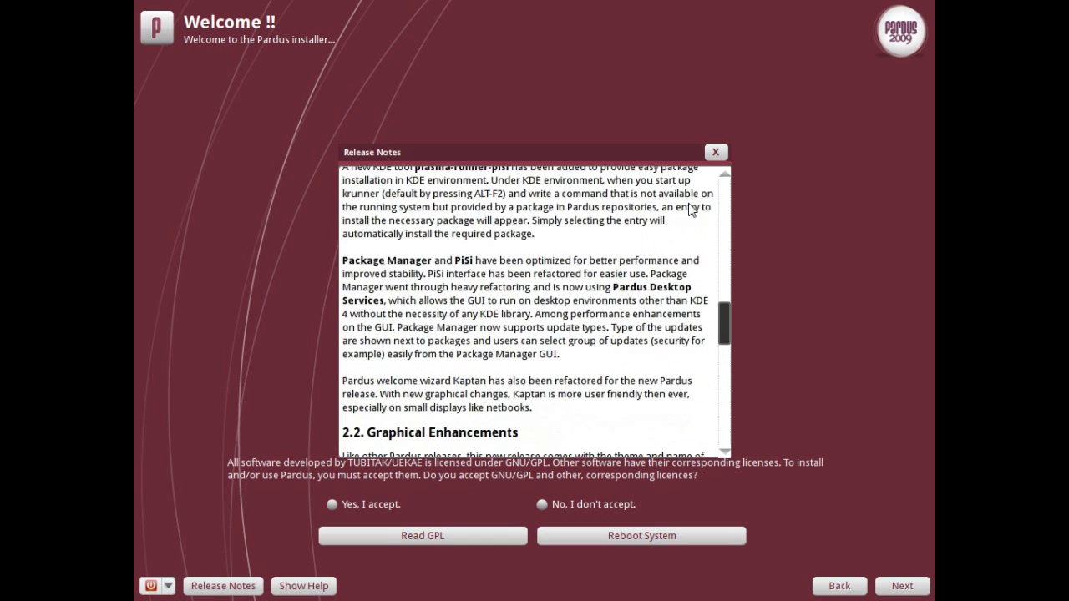
left_click(715, 151)
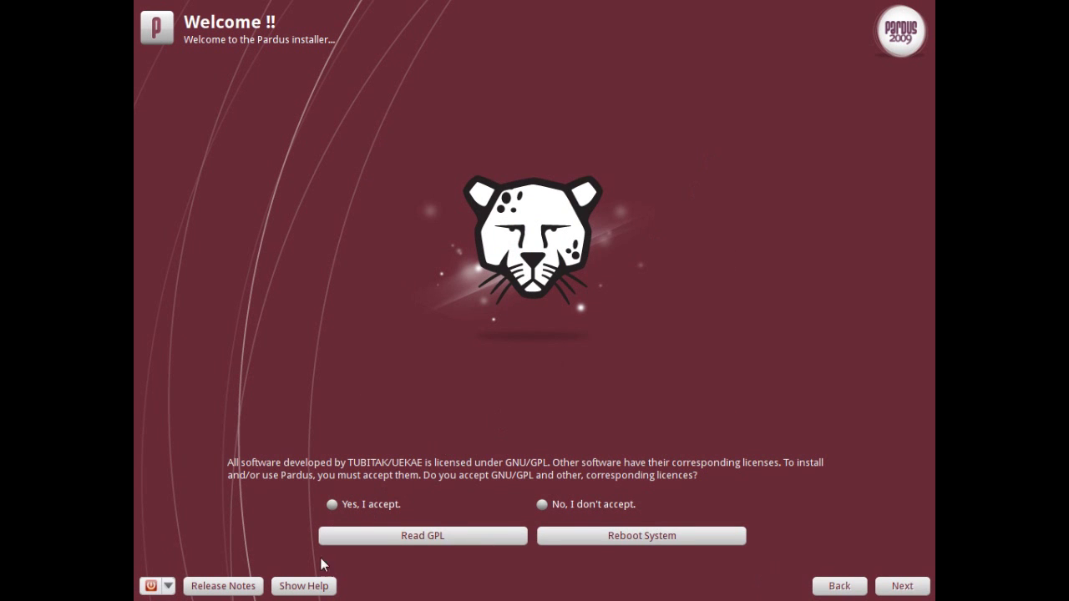
With step help shown, accept the GPL and other licences after viewing the full GPL text
left_click(303, 585)
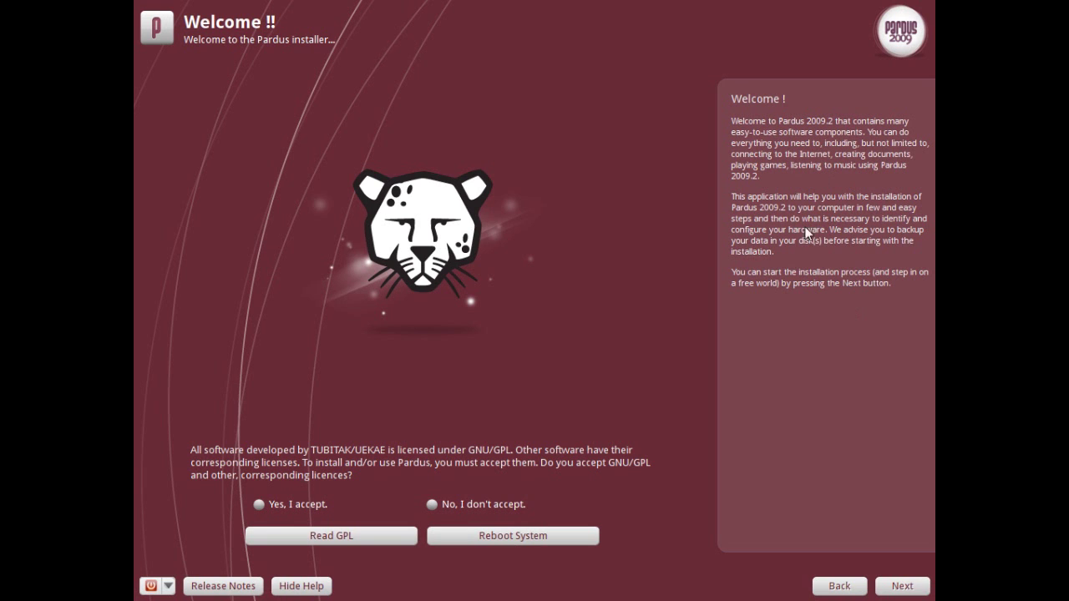
left_click(276, 507)
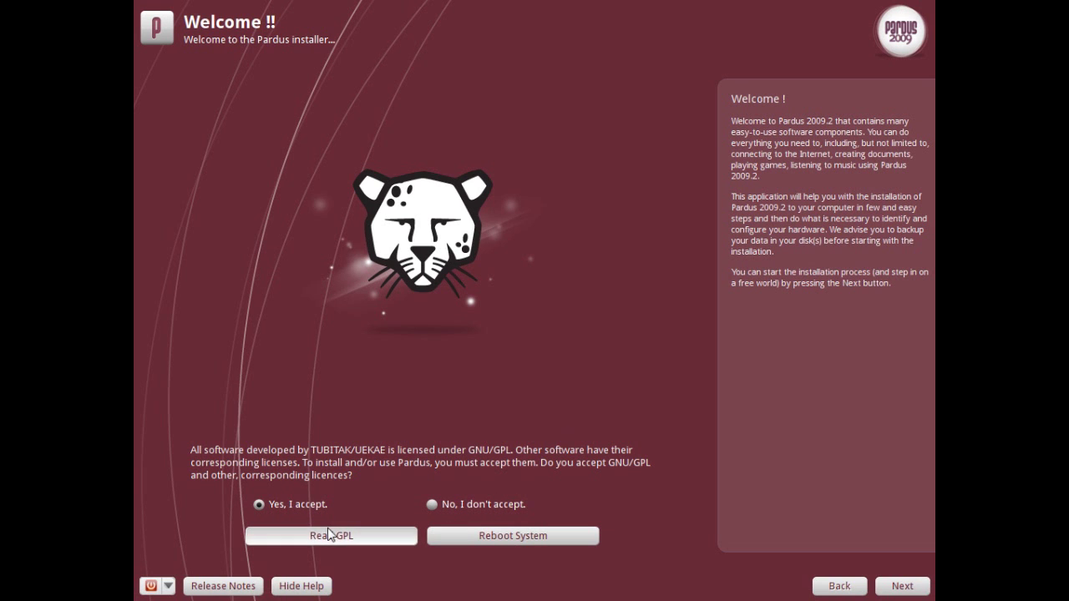
left_click(329, 536)
scroll(594, 268, "down", 5)
scroll(587, 279, "down", 5)
left_click(715, 152)
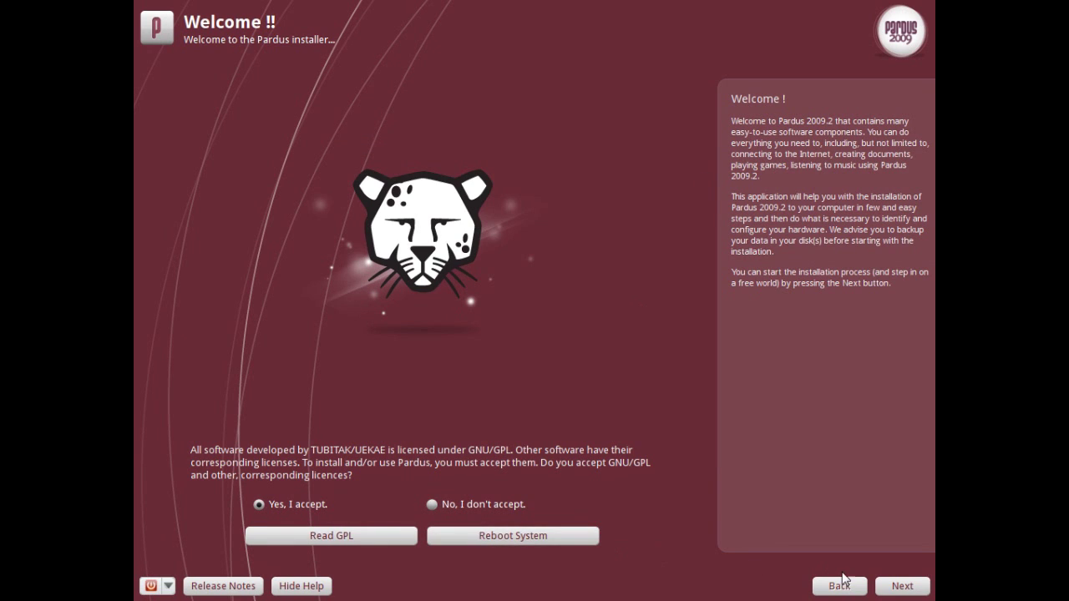
left_click(904, 588)
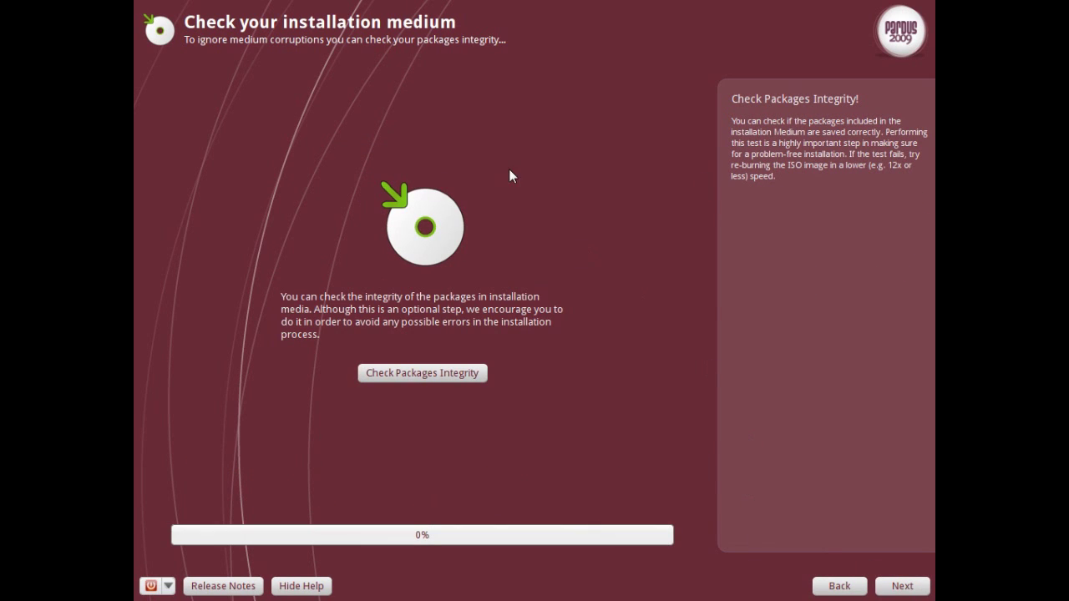
Skip the medium check, use the English GB keyboard layout, and select the Europe/London time zone
left_click(904, 586)
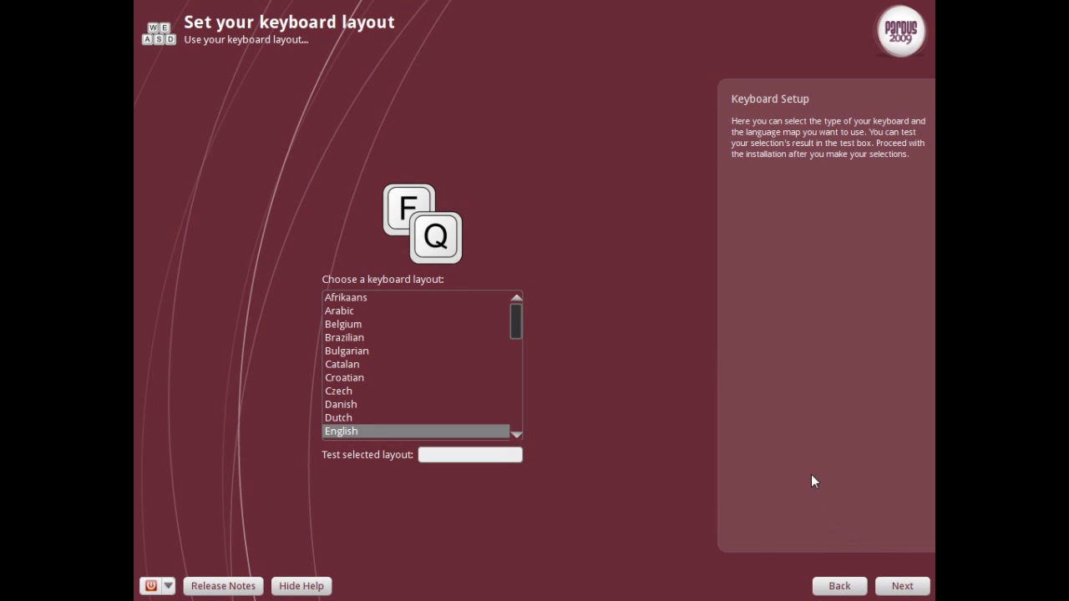
scroll(515, 334, "down", 3)
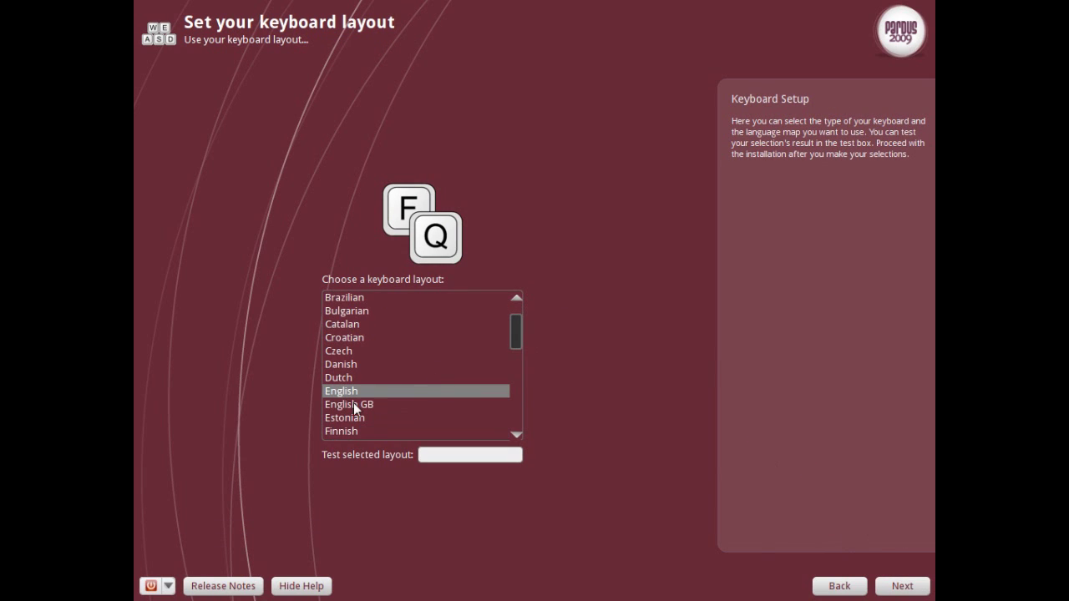
left_click(900, 585)
left_click_drag(612, 381, 614, 432)
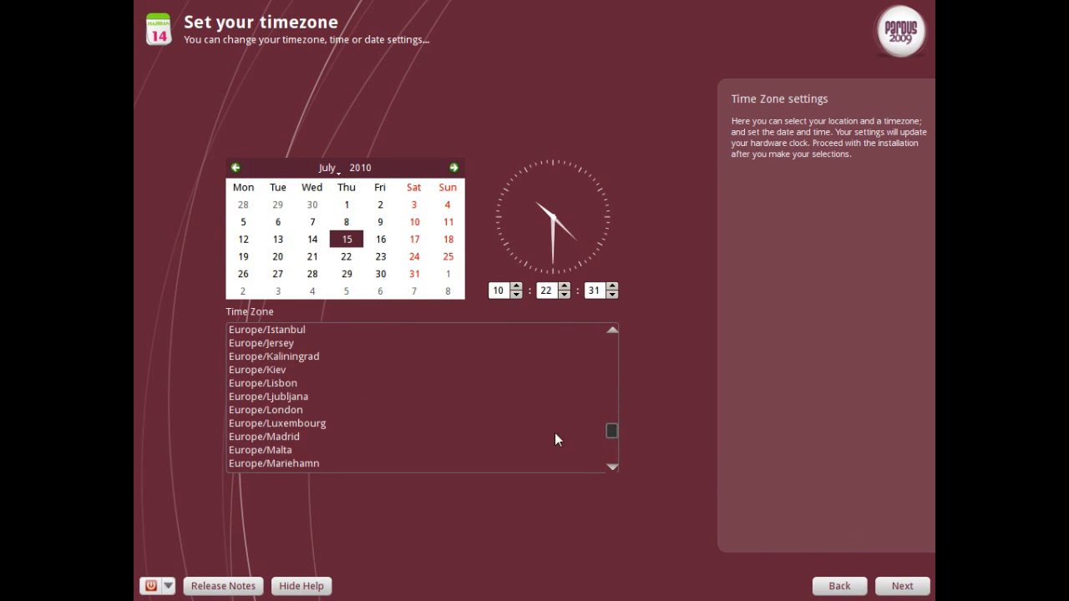
left_click(267, 410)
Enter the new user's real name and the account password twice, then reveal the Advanced user options
left_click(900, 586)
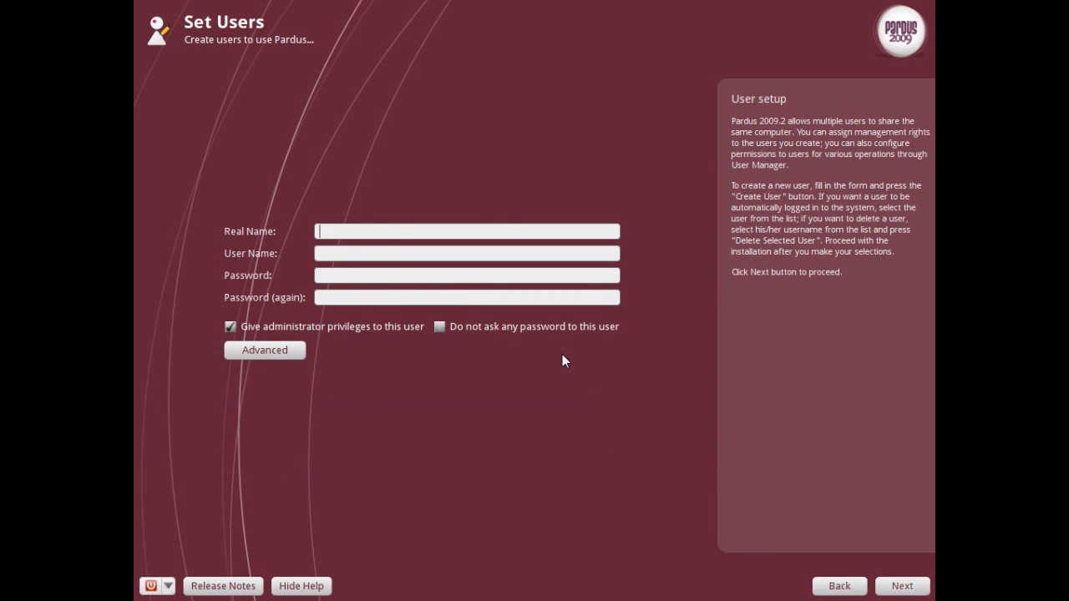
type("Techsnap")
key("Tab")
key("Tab")
type("******")
key("Tab")
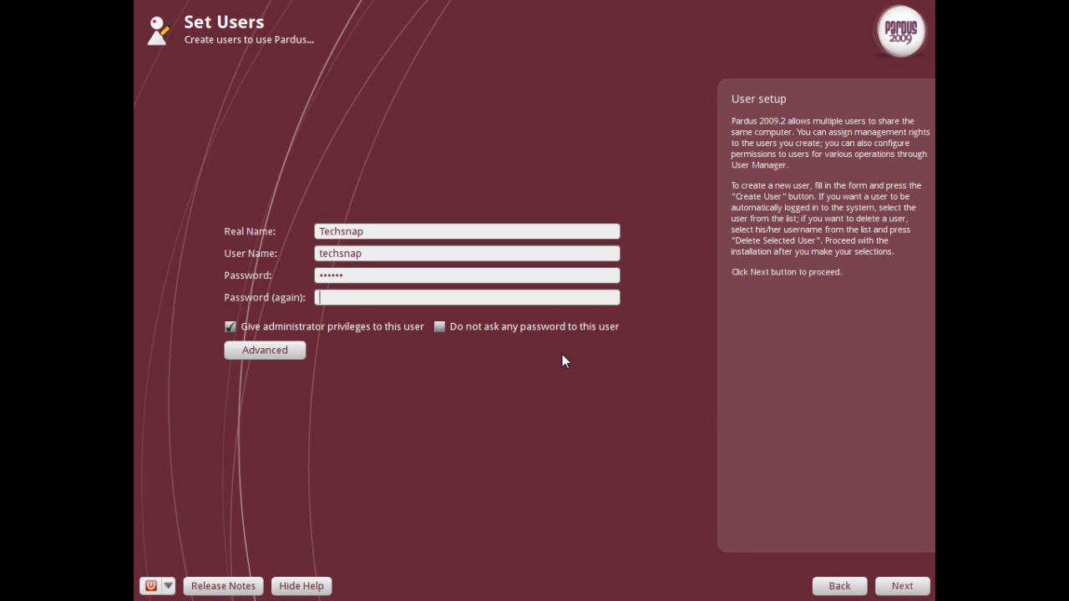
type("******")
left_click(251, 355)
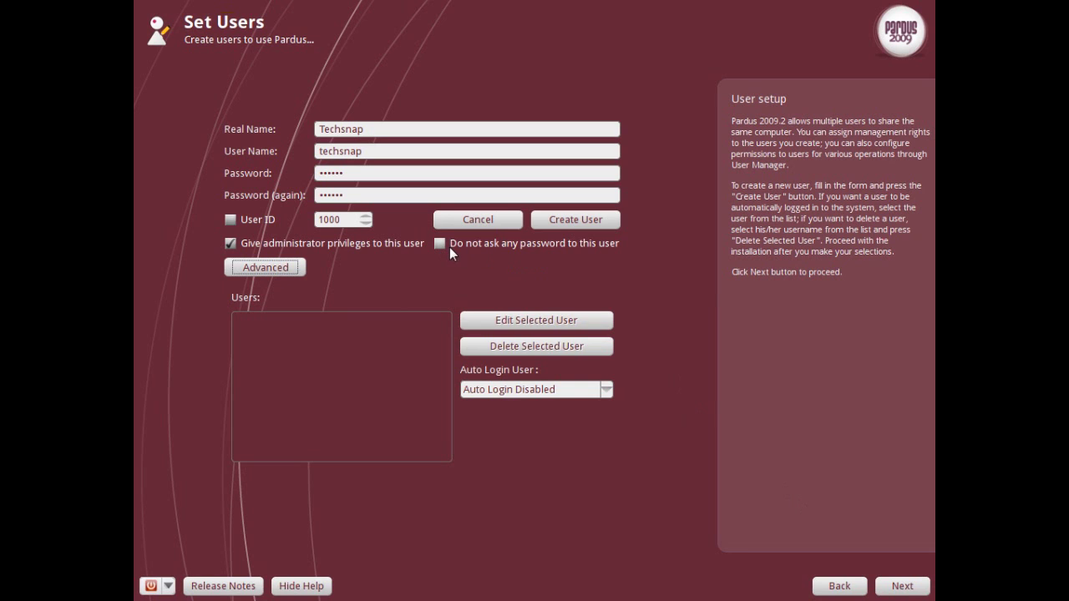
Enter the system administrator (root) password, keeping hostname 'pardus', and continue to partitioning
left_click(910, 587)
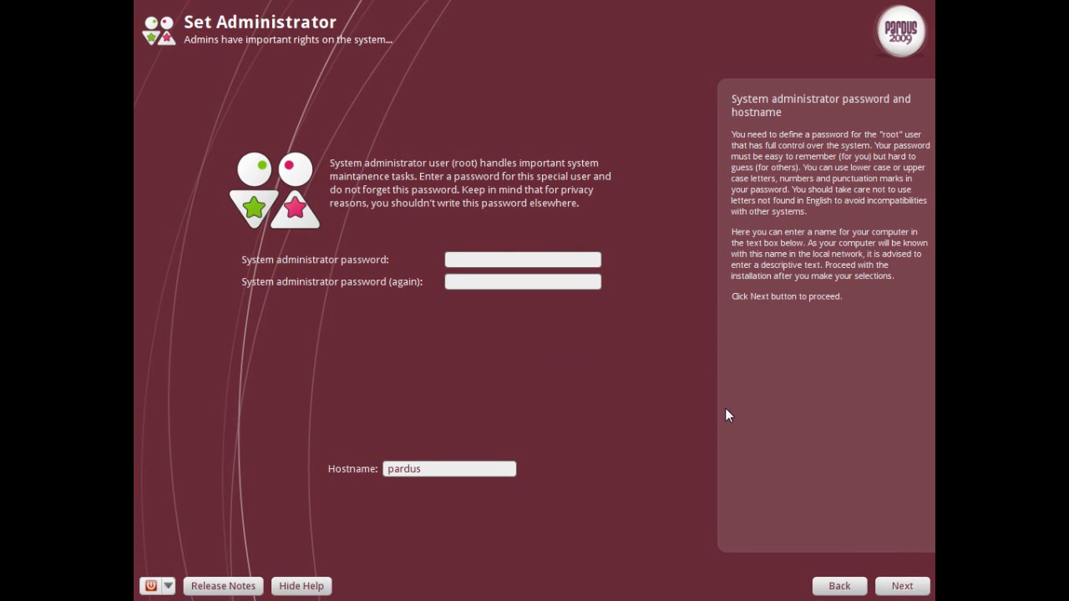
type("*********")
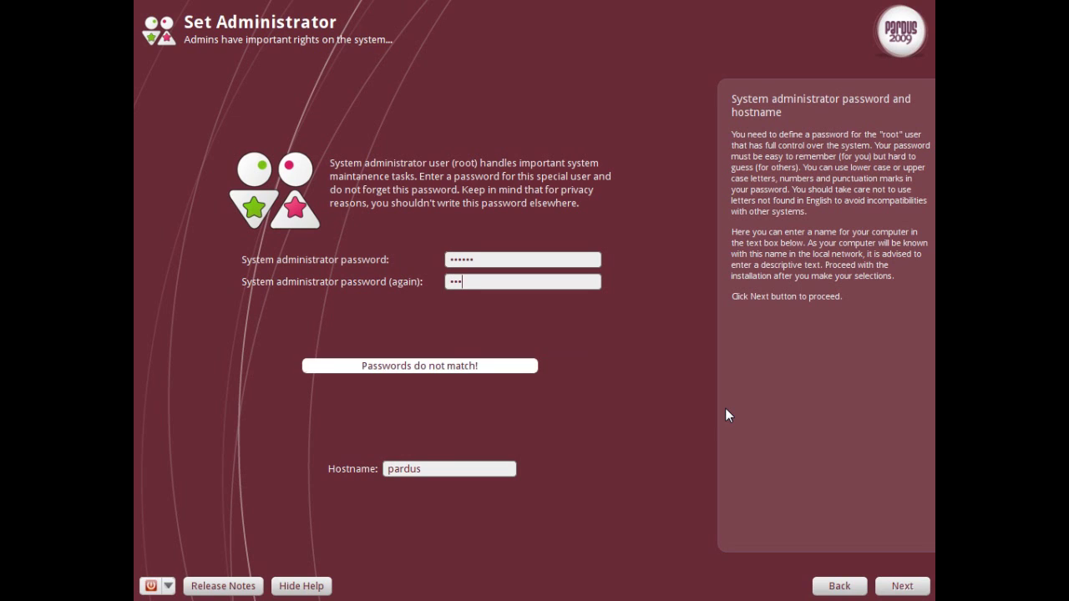
type("***")
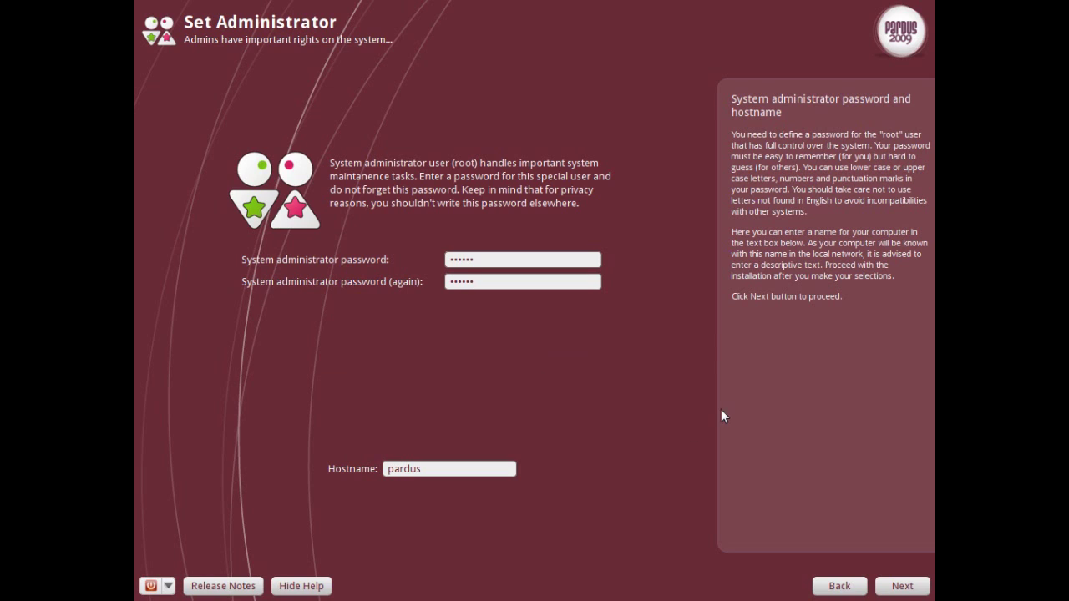
left_click(894, 582)
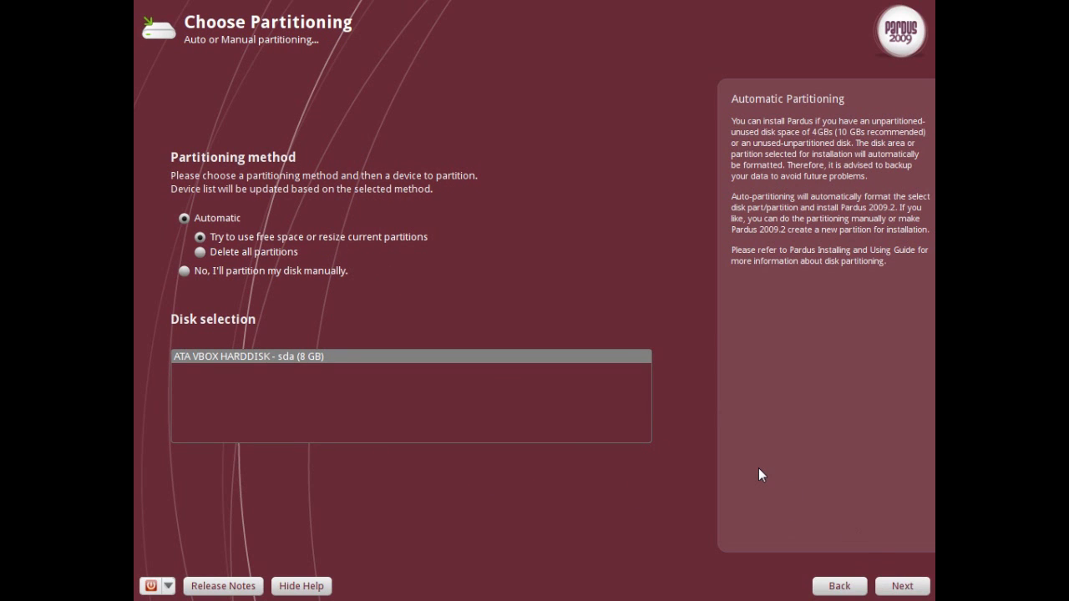
Choose to delete all existing partitions and accept the bootloader defaults to reach the summary
left_click(199, 252)
left_click(900, 585)
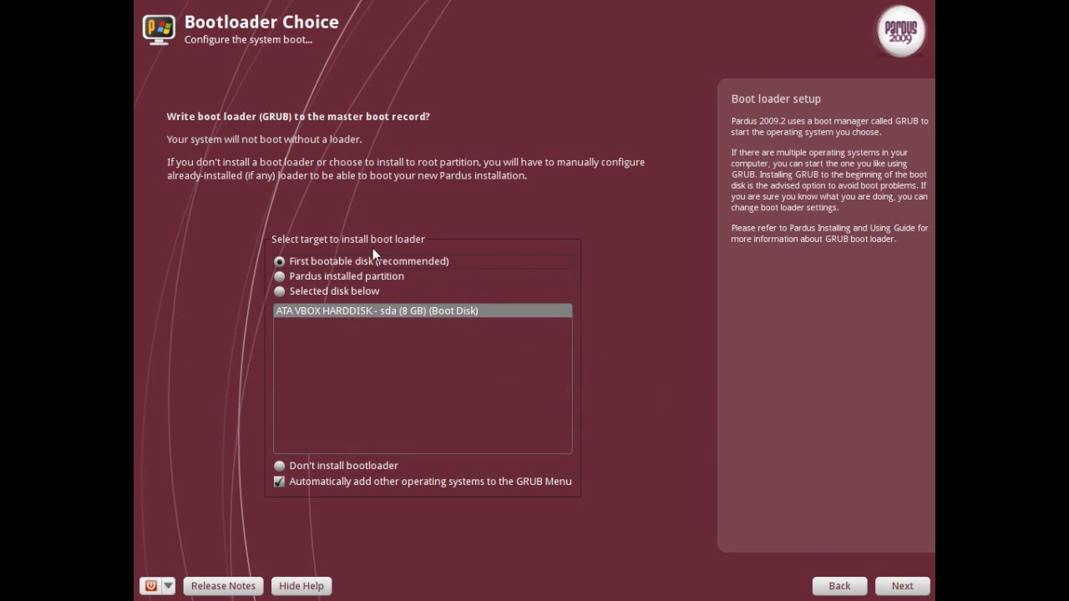
left_click(893, 586)
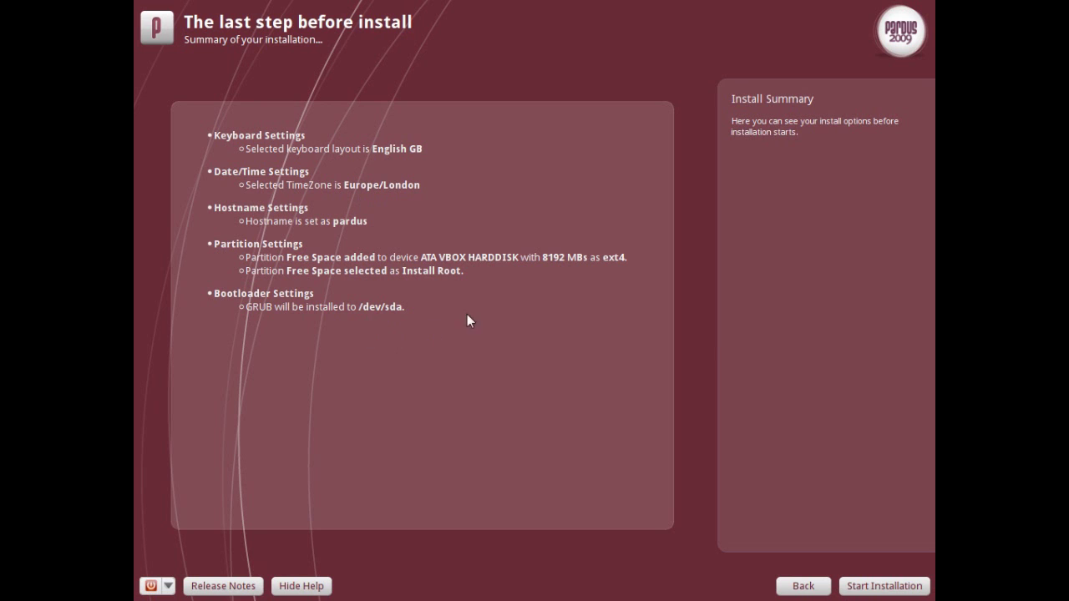
Glance at the release notes, close them, and start installing Pardus with these settings
left_click(218, 585)
scroll(520, 381, "down", 5)
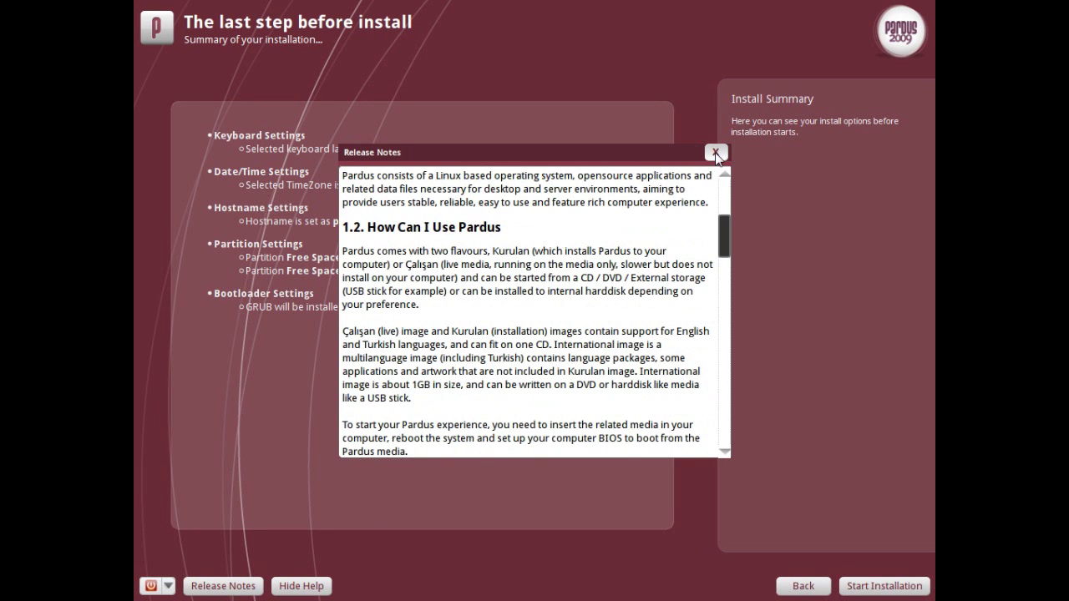
left_click(716, 154)
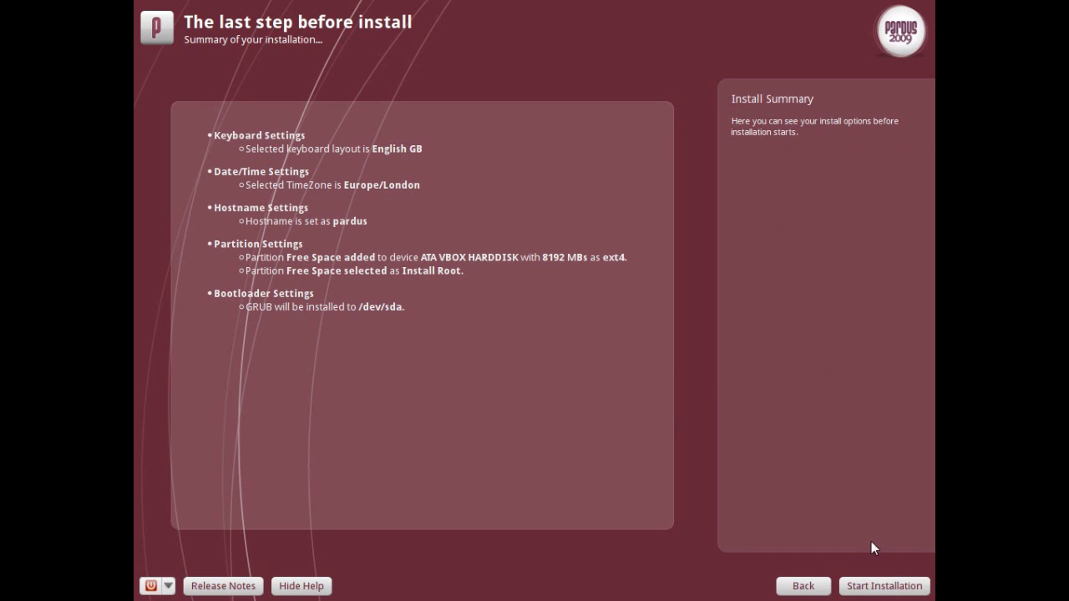
left_click(883, 585)
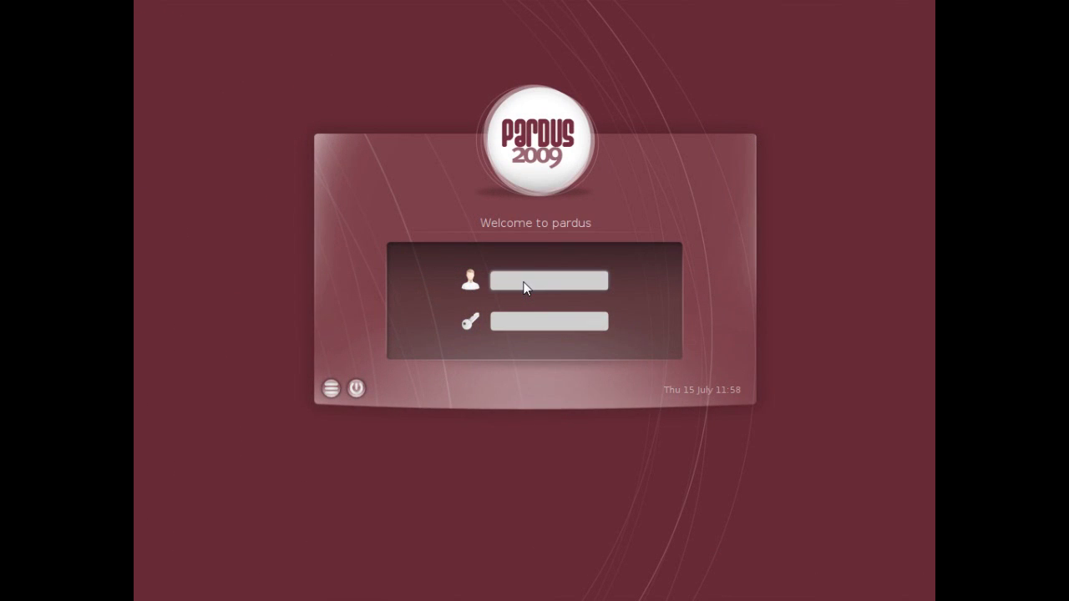
Sign in at the Pardus login screen with the account's user name and password
type("user")
key("Tab")
type("pardus")
key("Return")
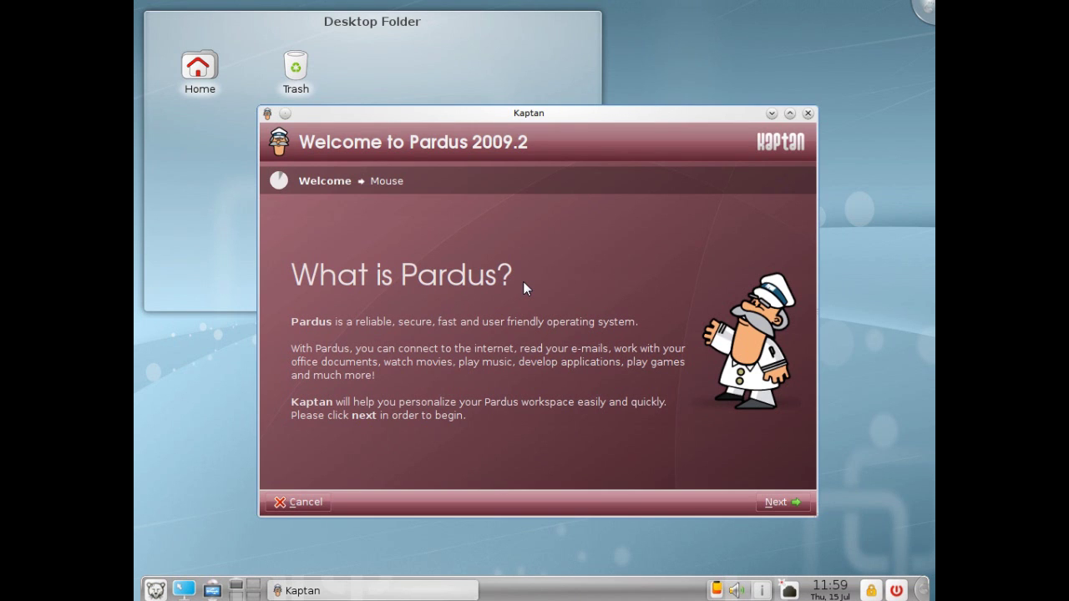
Pass the welcome page, keep the default mouse settings, and set the number of desktops to 1
left_click(791, 501)
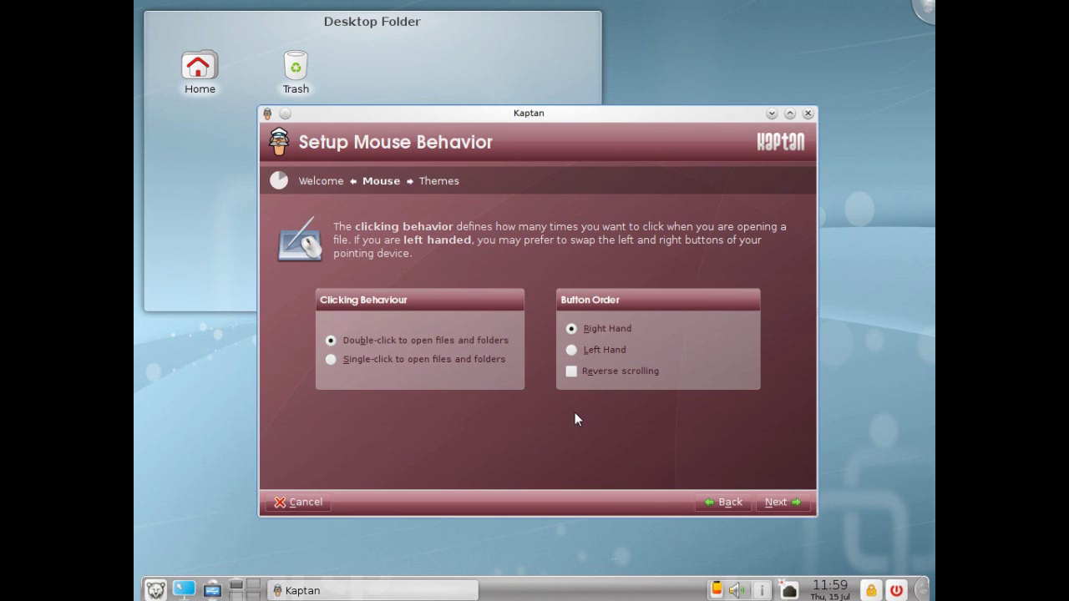
left_click(786, 500)
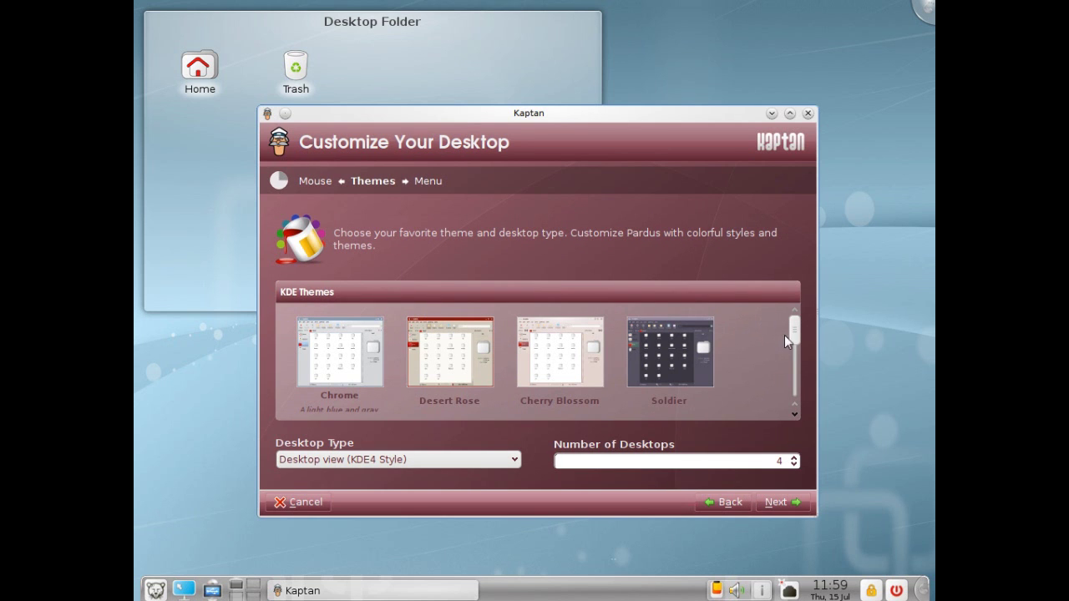
left_click_drag(796, 339, 804, 294)
left_click(780, 460)
double_click(781, 459)
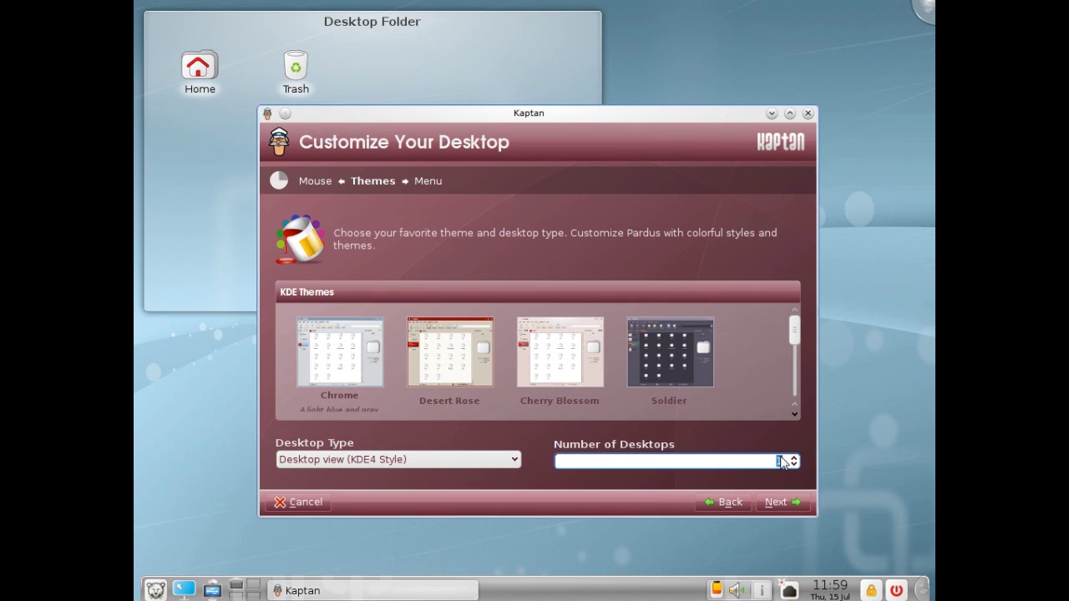
Choose the Folder view (KDE3 Style) desktop type and continue to the menu style step
left_click(415, 463)
left_click(387, 486)
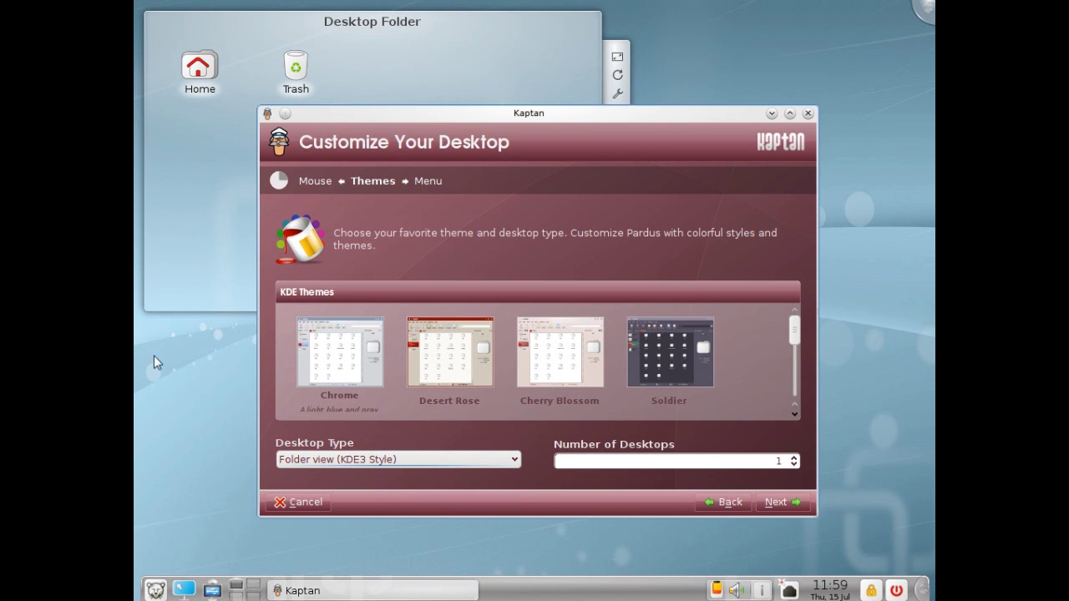
left_click(778, 502)
left_click(481, 296)
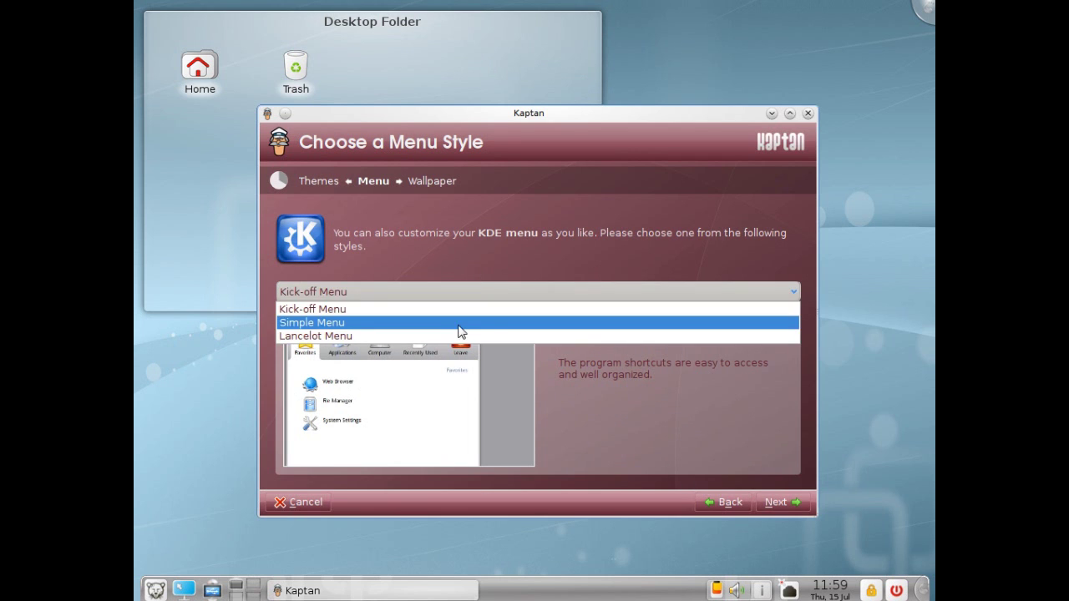
Select the Simple Menu style, after briefly trying Lancelot Menu, and continue
left_click(455, 323)
left_click(468, 294)
left_click(404, 337)
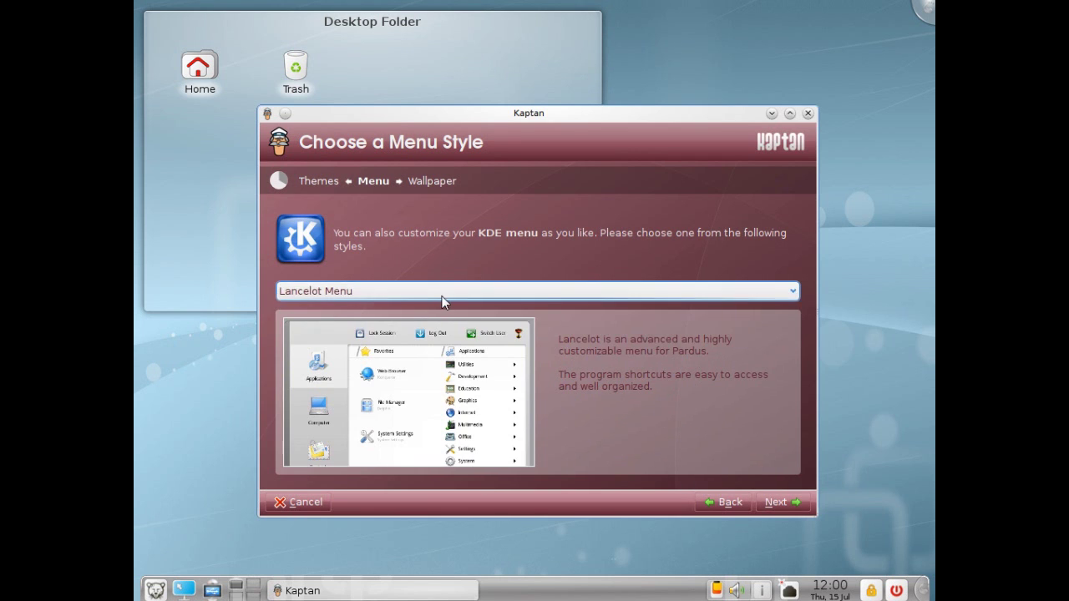
left_click(443, 296)
left_click(401, 323)
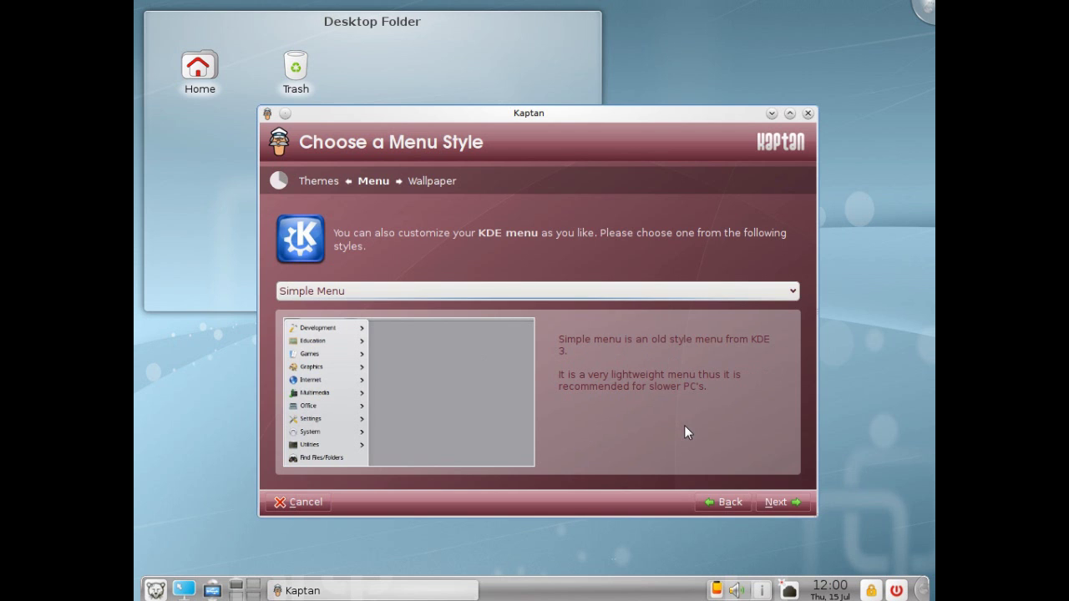
left_click(777, 503)
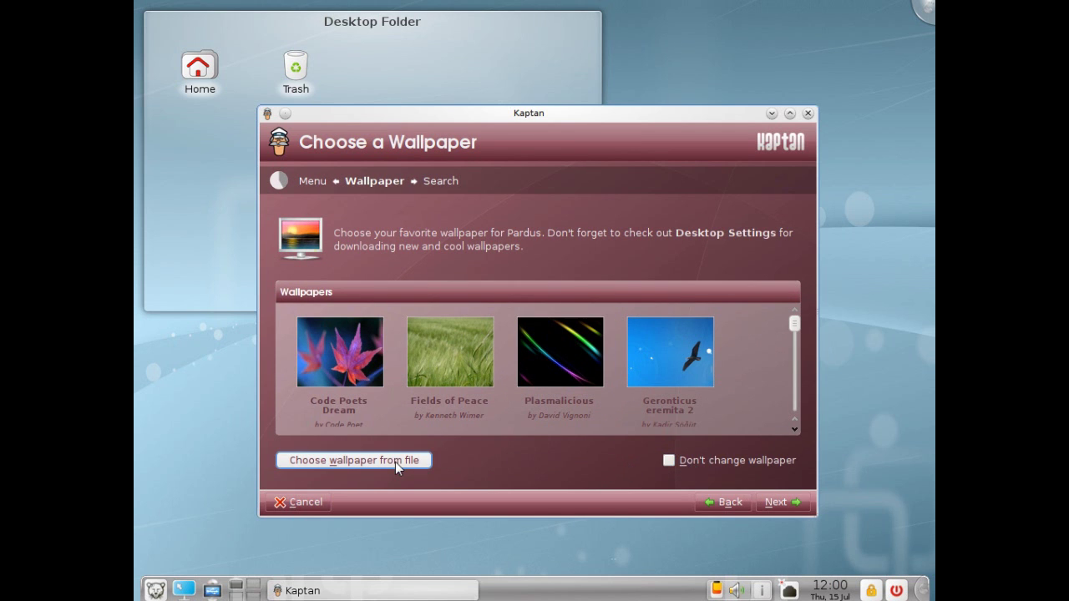
Keep the current wallpaper with Don't change wallpaper and continue past the search step
left_click(395, 461)
left_click(780, 481)
left_click(672, 459)
left_click(777, 501)
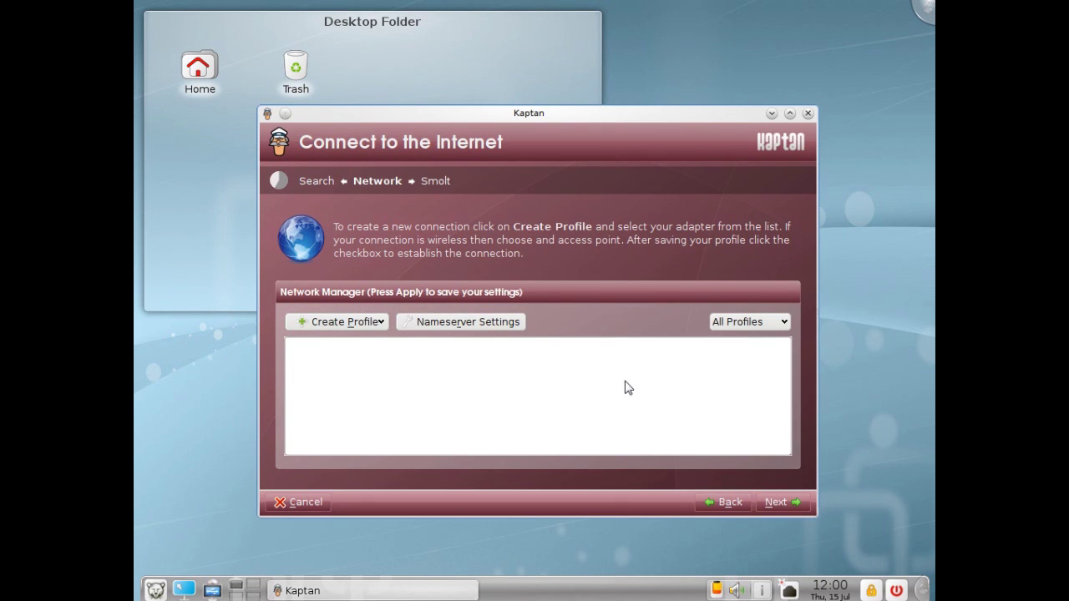
Add an Ethernet profile named 'Network' for the eth0 adapter and continue to Smolt
left_click(377, 321)
mouse_move(351, 347)
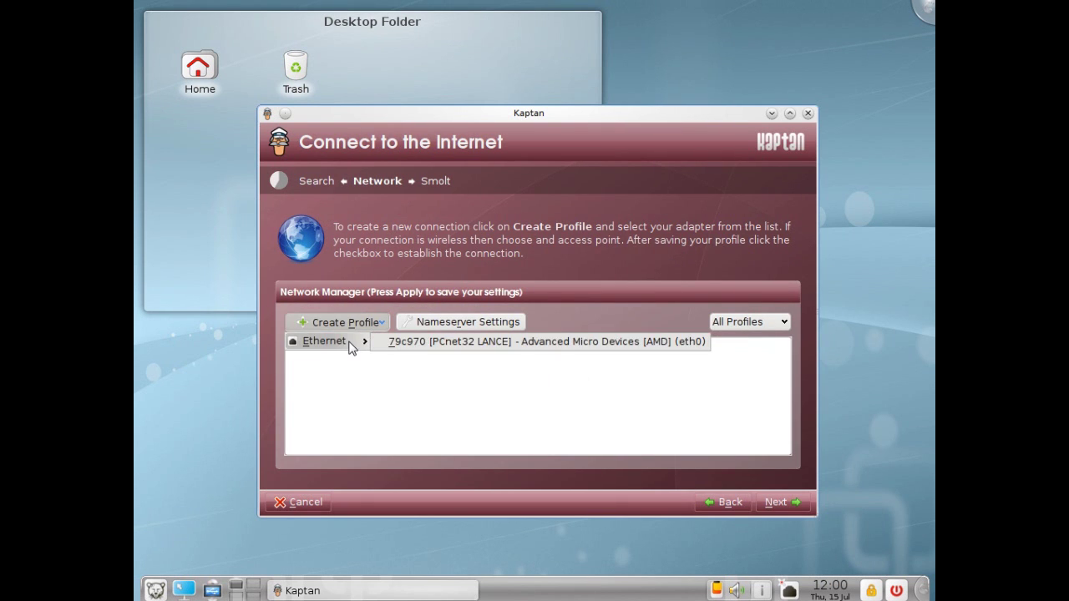
left_click(410, 342)
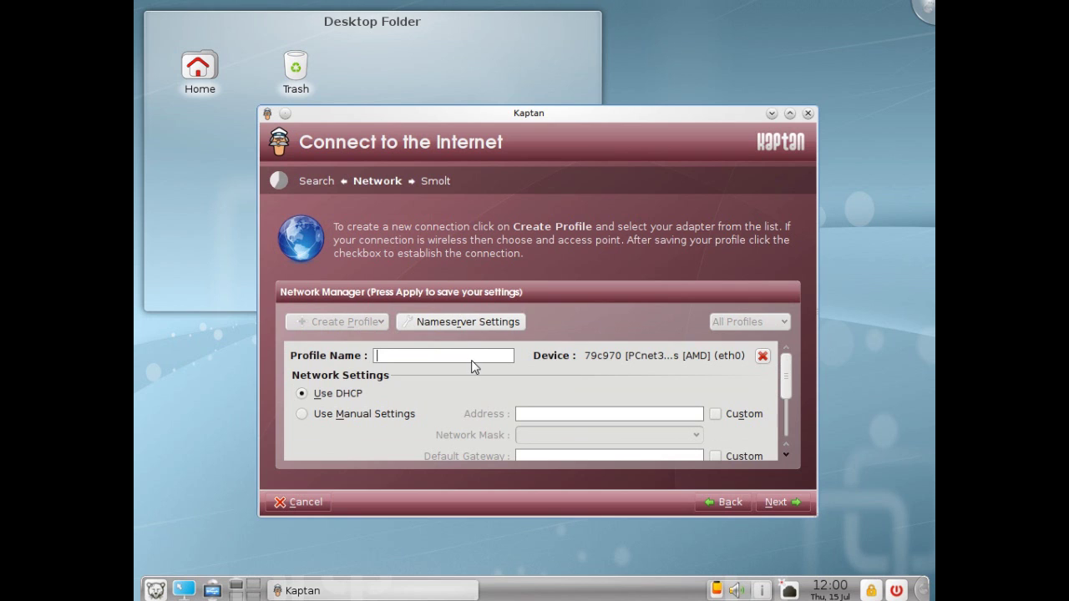
type("Network")
scroll(791, 408, "down", 1)
scroll(792, 408, "down", 3)
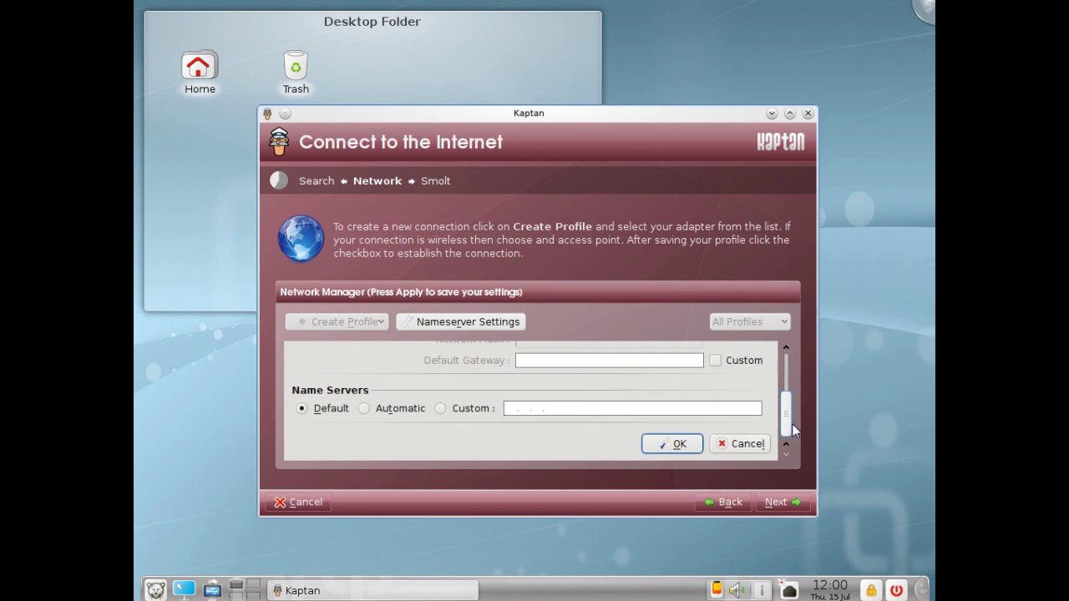
scroll(790, 368, "up", 5)
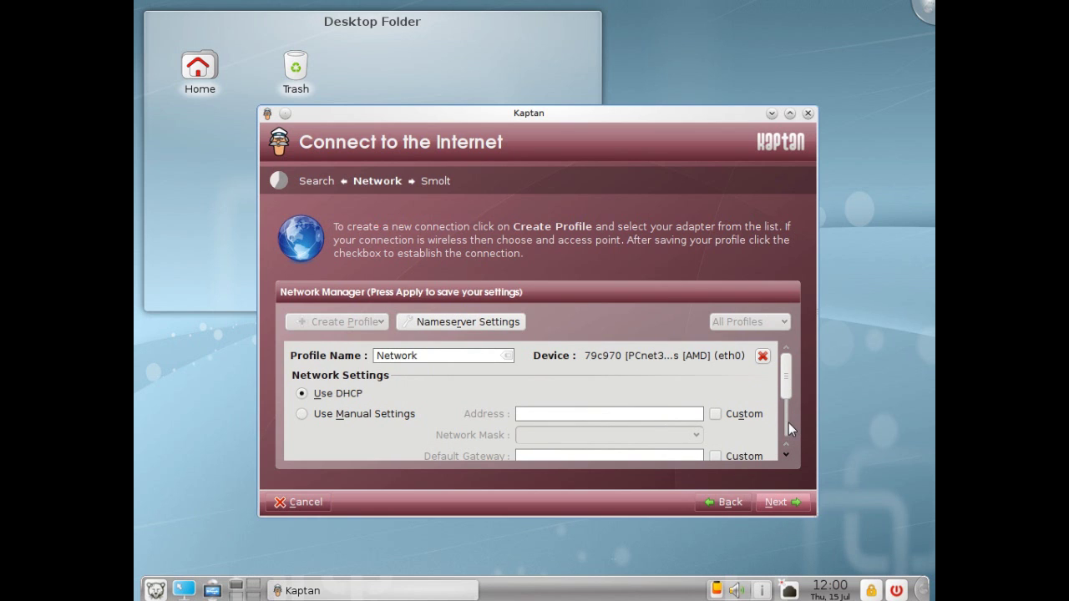
left_click(783, 502)
scroll(786, 406, "down", 2)
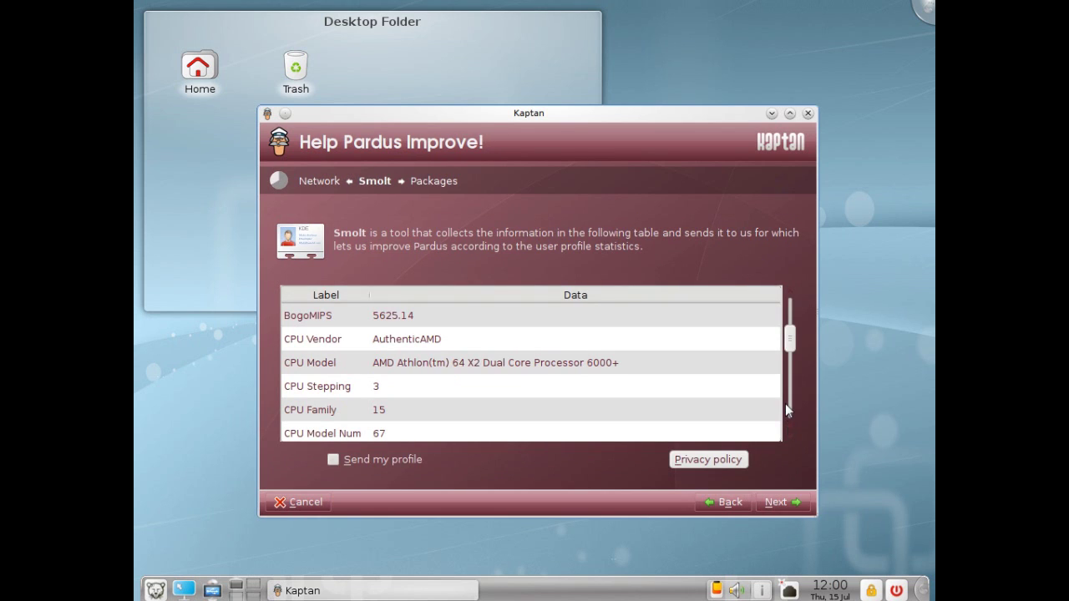
Review the Smolt hardware details and continue to the packages step
left_click_drag(792, 354, 799, 428)
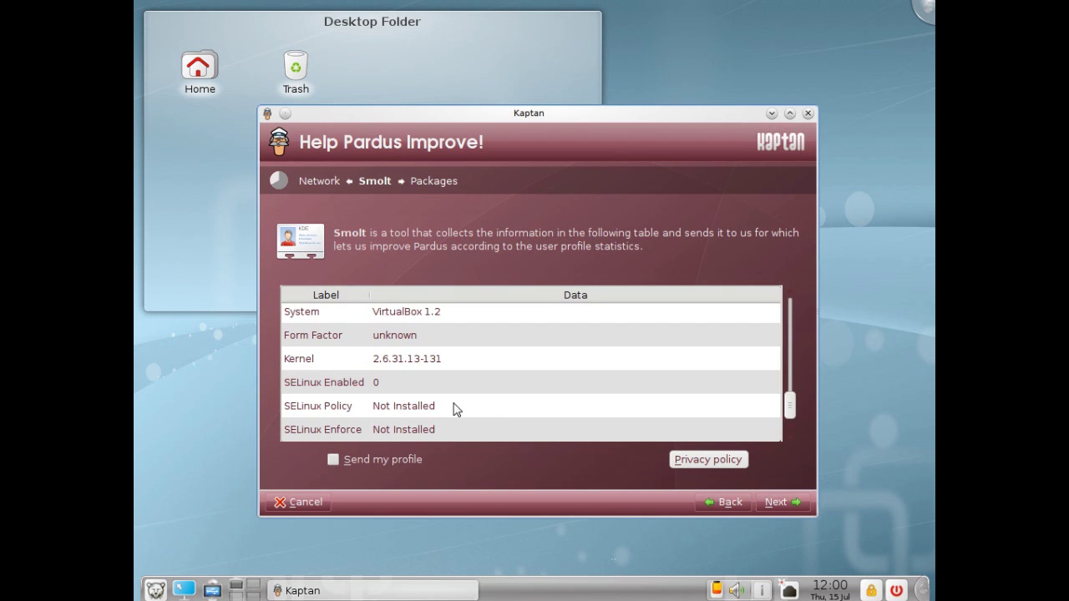
scroll(451, 408, "up", 6)
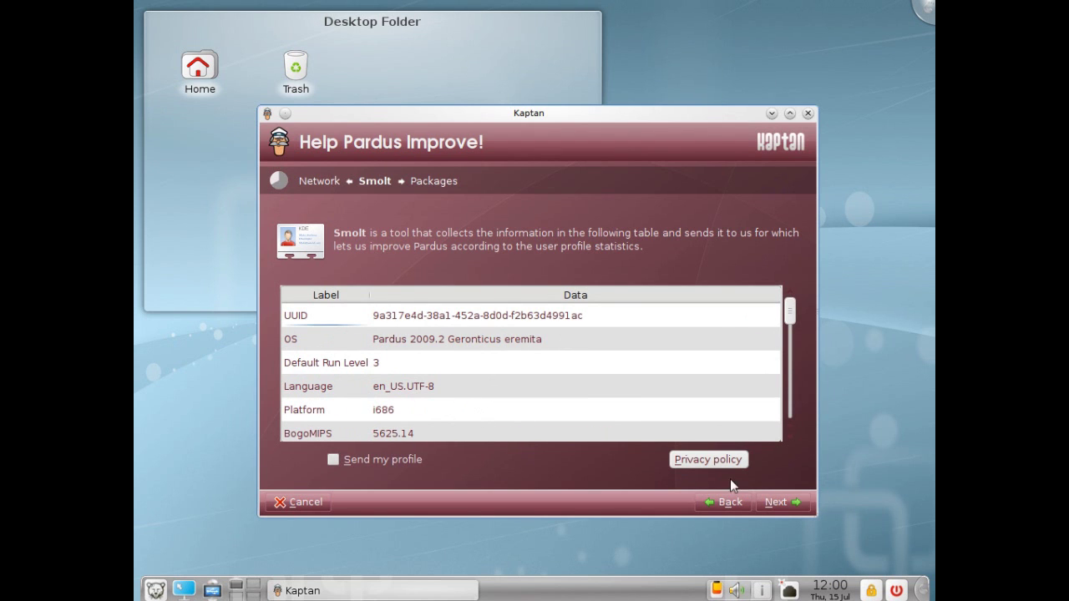
left_click(774, 502)
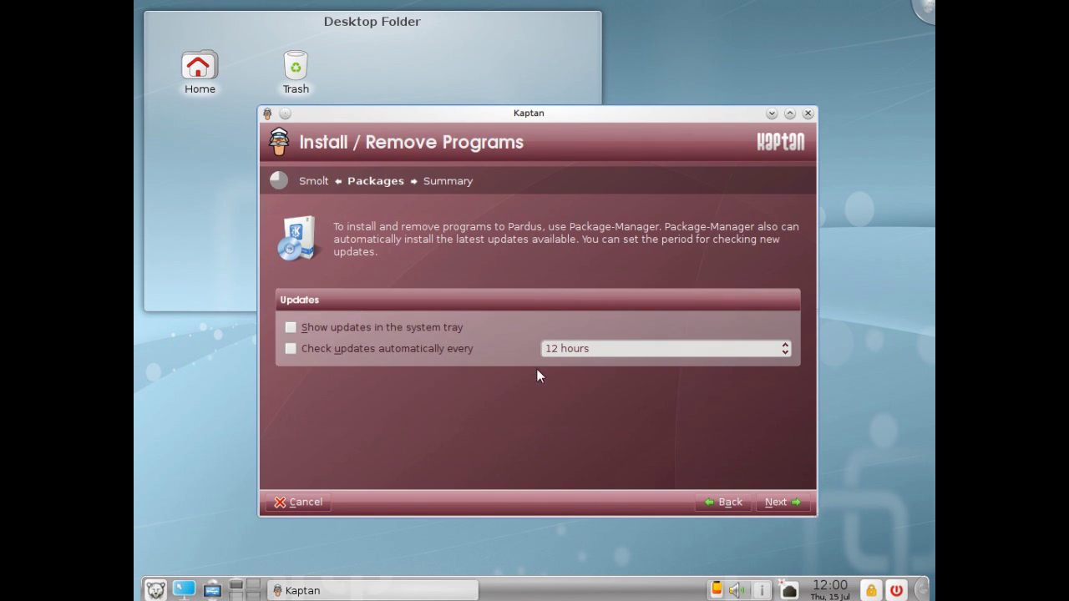
Show updates in the system tray and check for updates automatically every 2 hours
left_click(431, 329)
left_click(394, 357)
left_click_drag(612, 357, 513, 349)
key("Down")
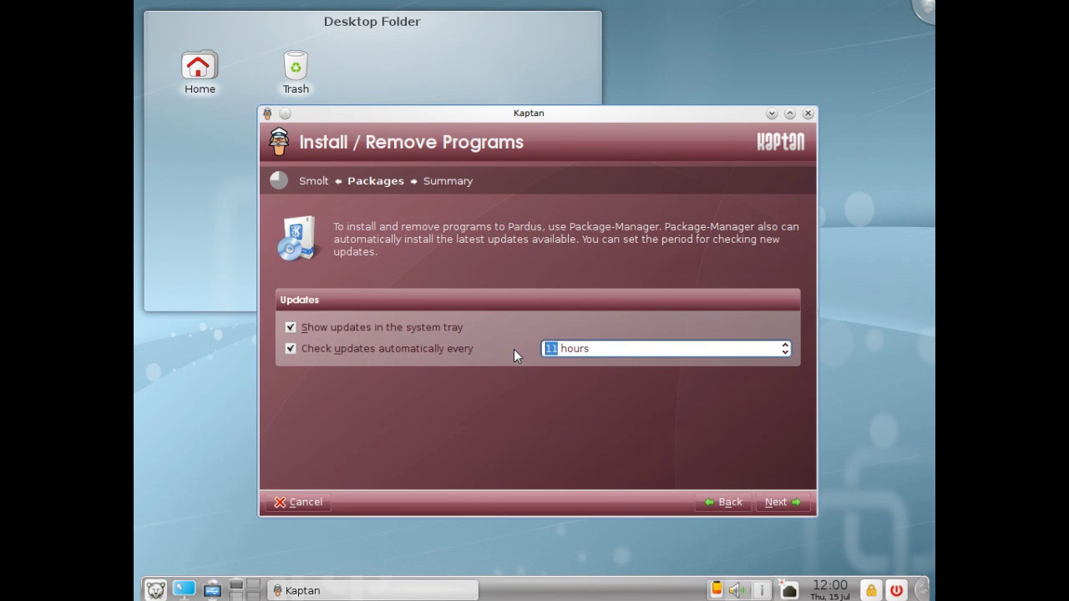
scroll(544, 355, "down", 5)
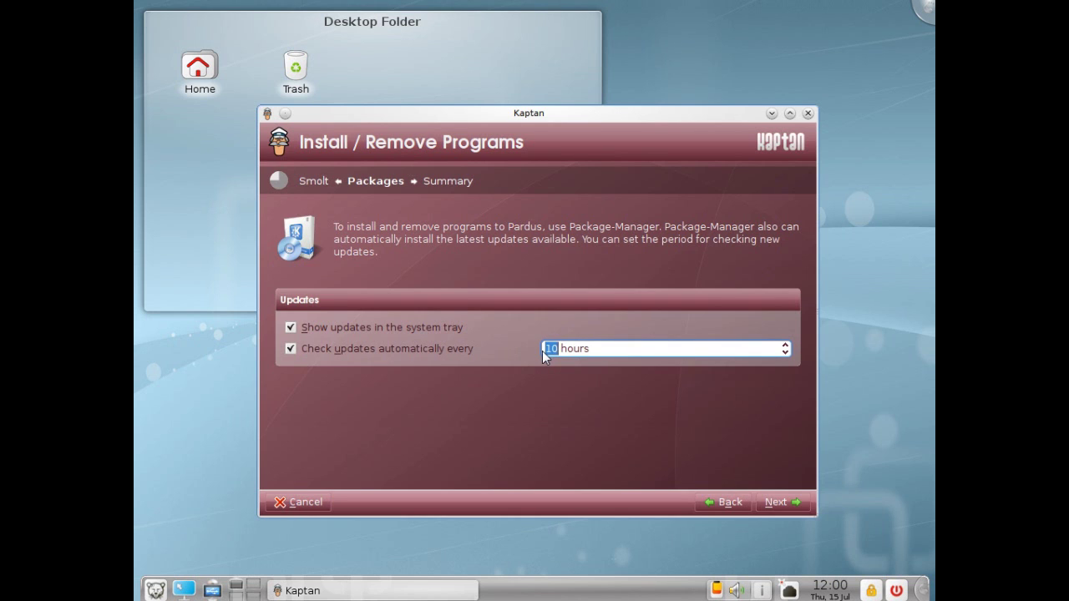
scroll(545, 355, "down", 1)
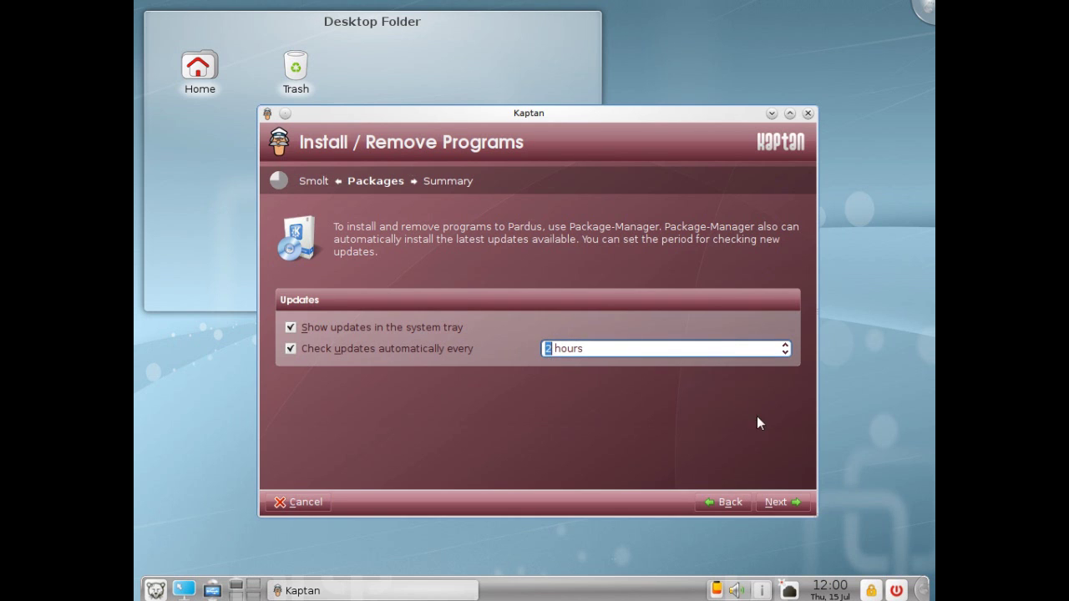
left_click(784, 498)
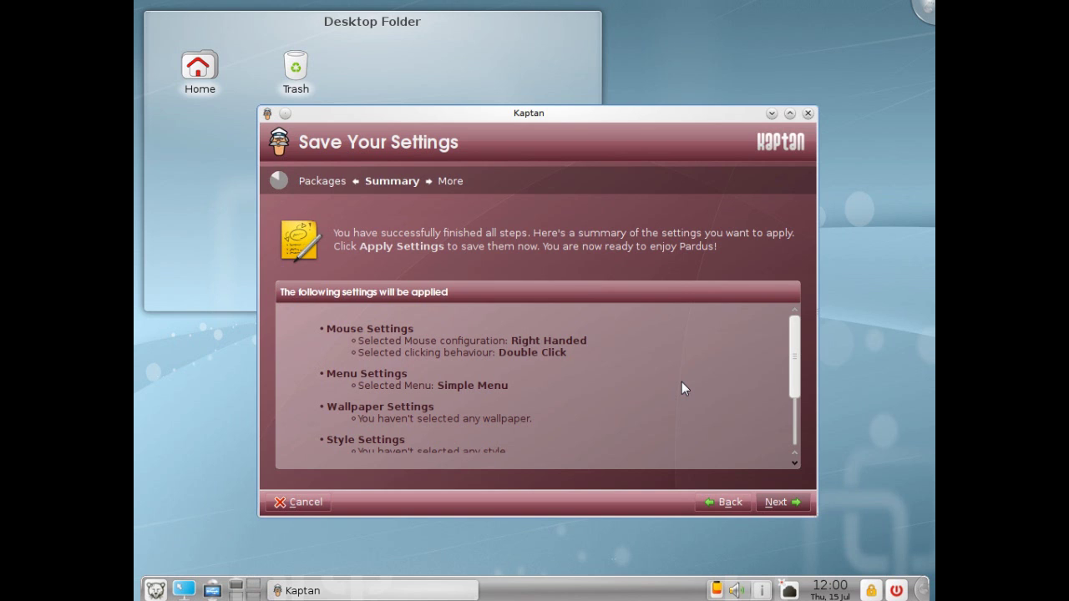
Apply the Kaptan settings, briefly open and close System Settings, and finish the wizard
key("Return")
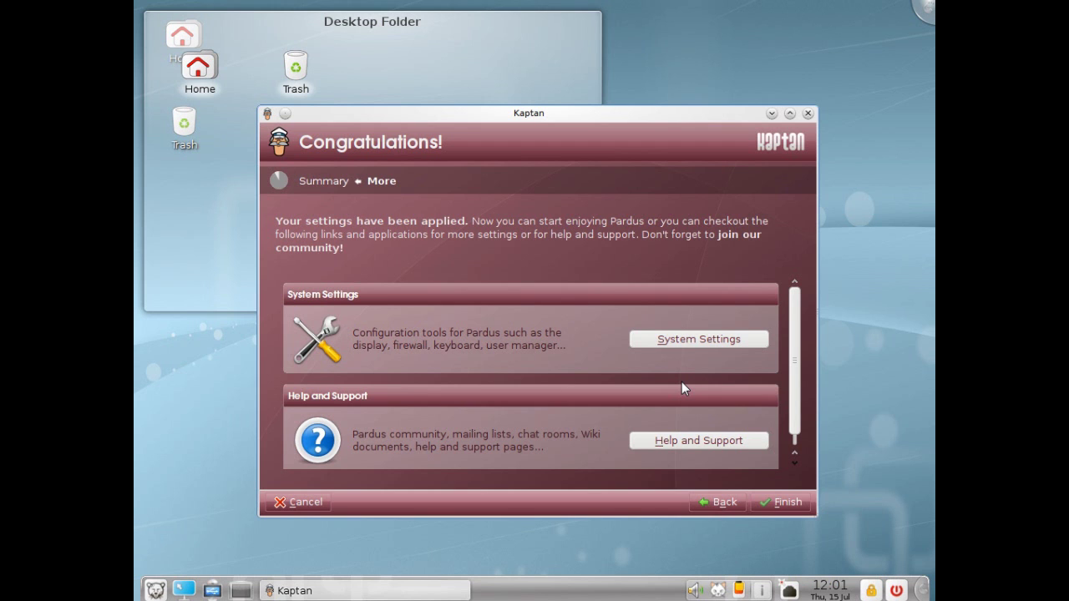
left_click(701, 338)
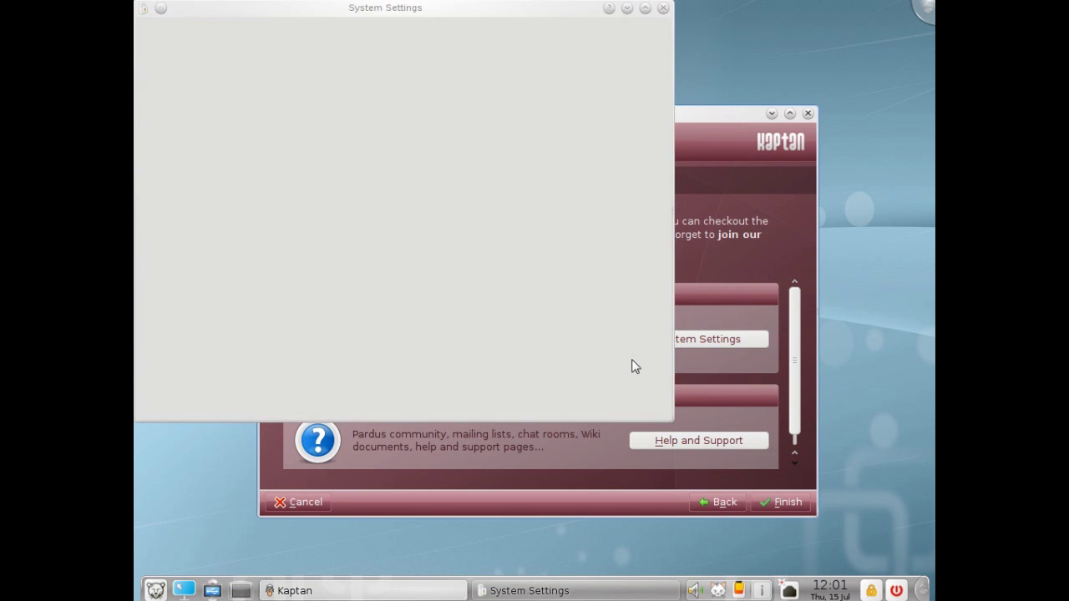
left_click(664, 10)
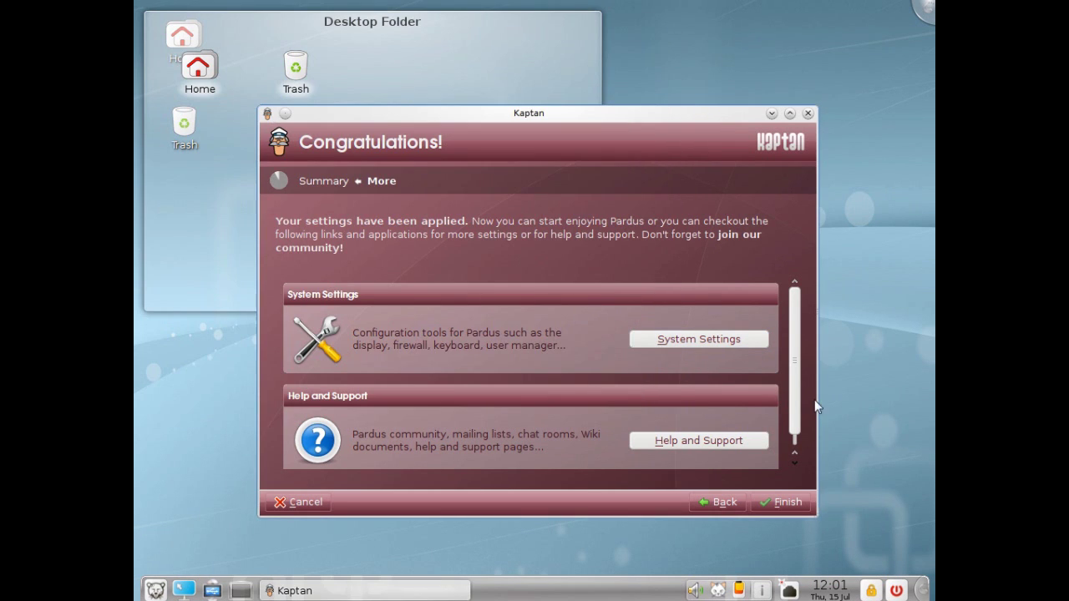
left_click(798, 497)
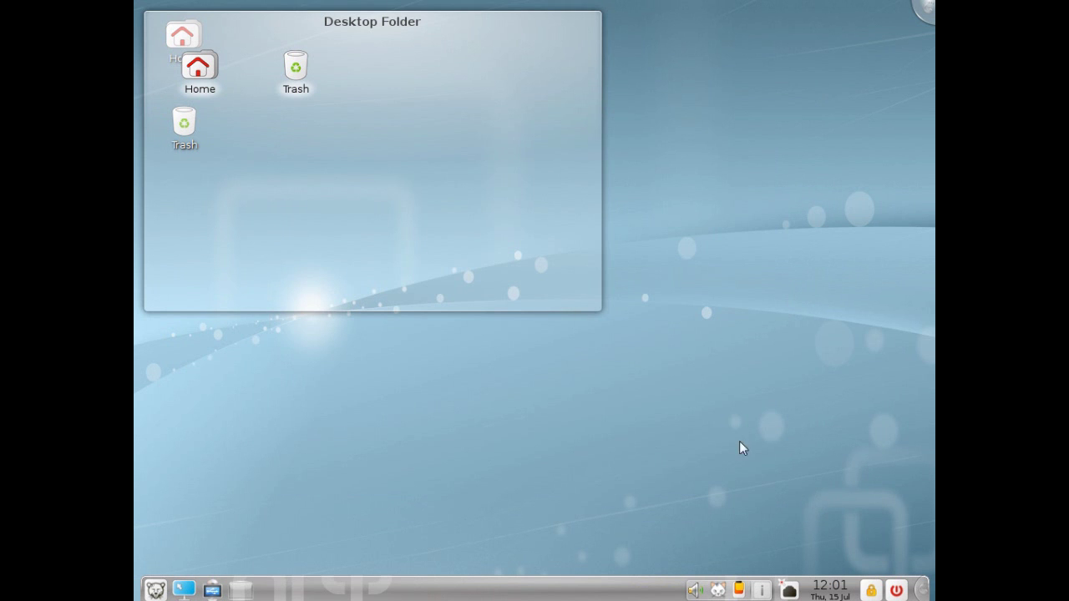
Remove the Desktop Folder widget, move Trash to the bottom-right corner, and launch Package Manager
mouse_move(509, 299)
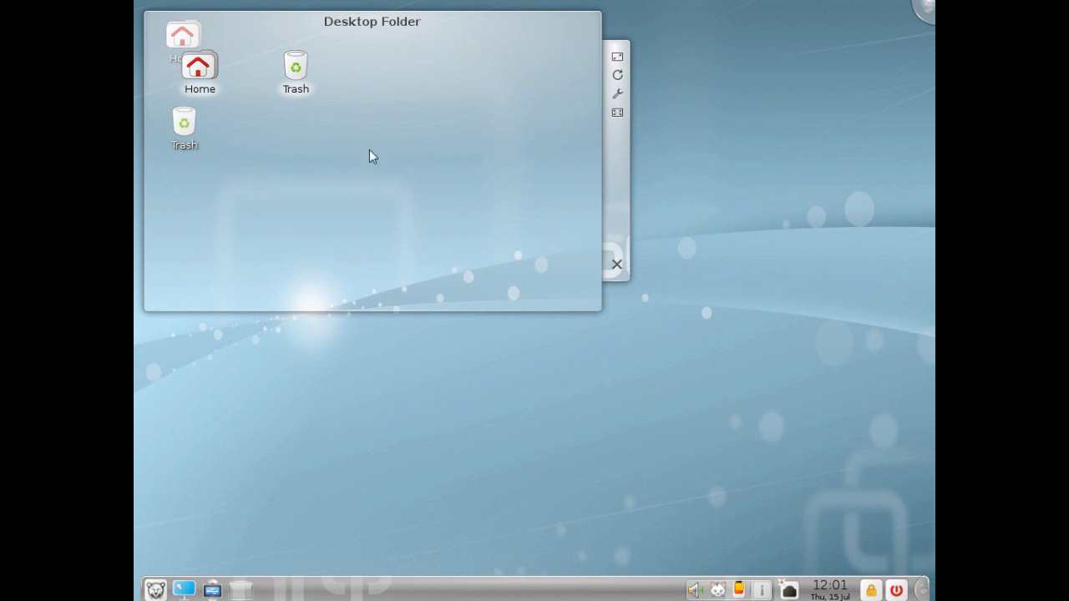
left_click(616, 266)
left_click_drag(215, 147, 889, 552)
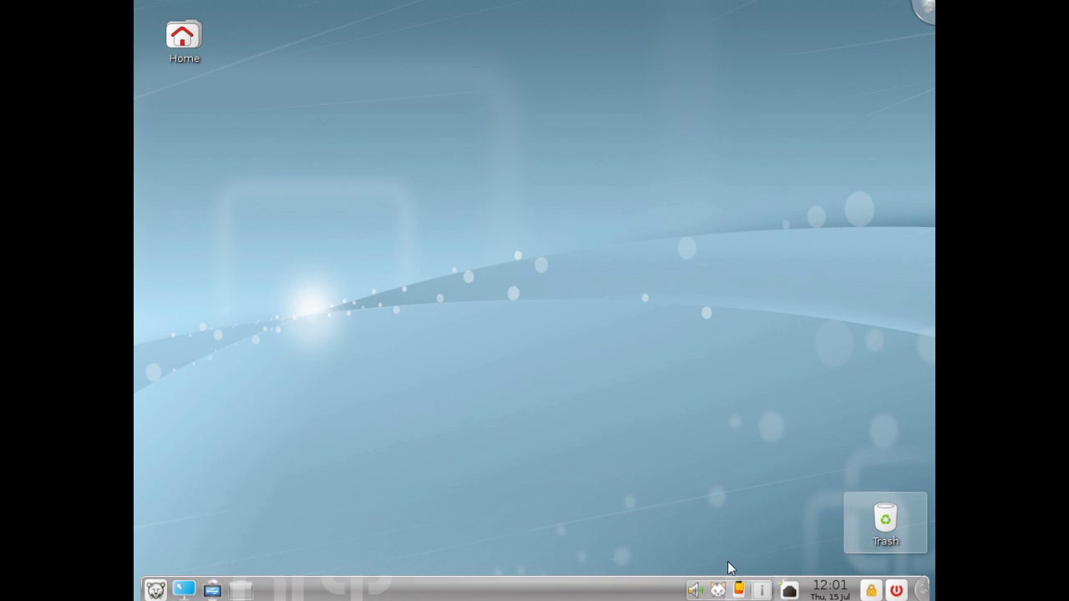
left_click(718, 590)
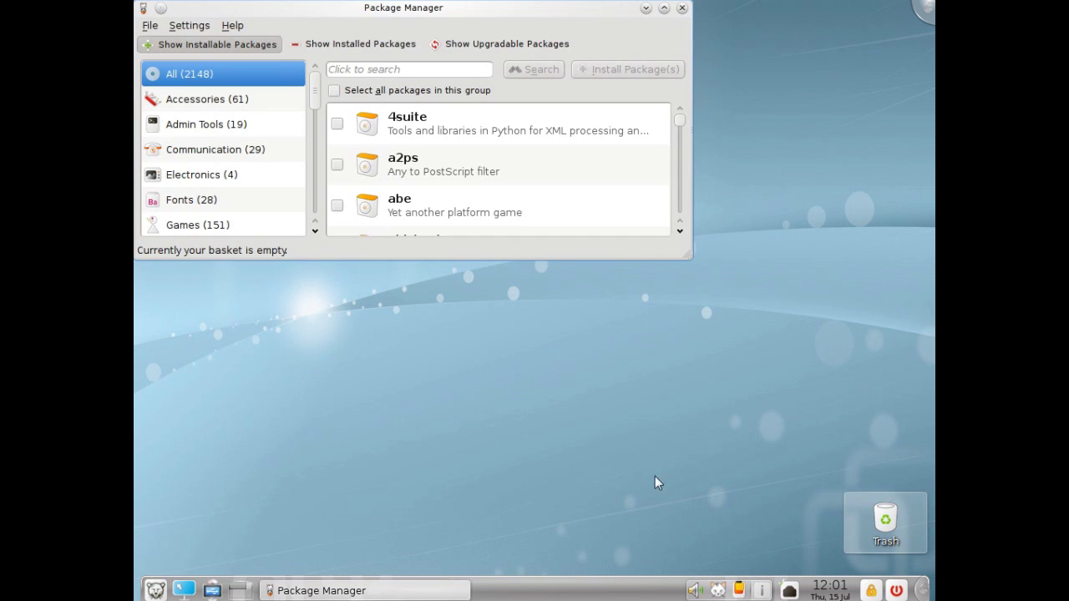
Maximize Package Manager and list only the upgradable packages
double_click(572, 15)
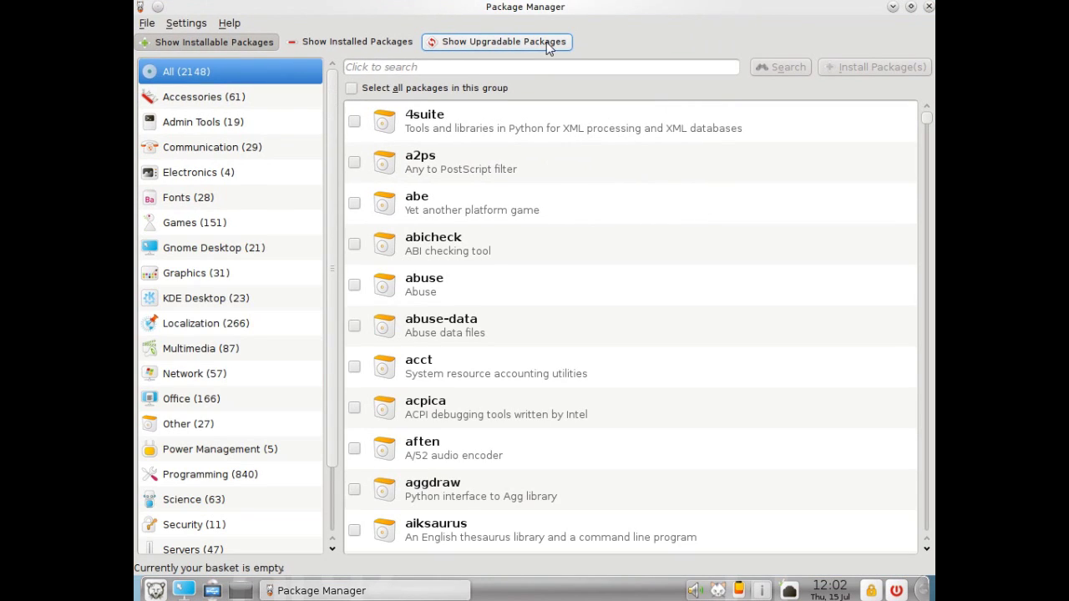
left_click(547, 42)
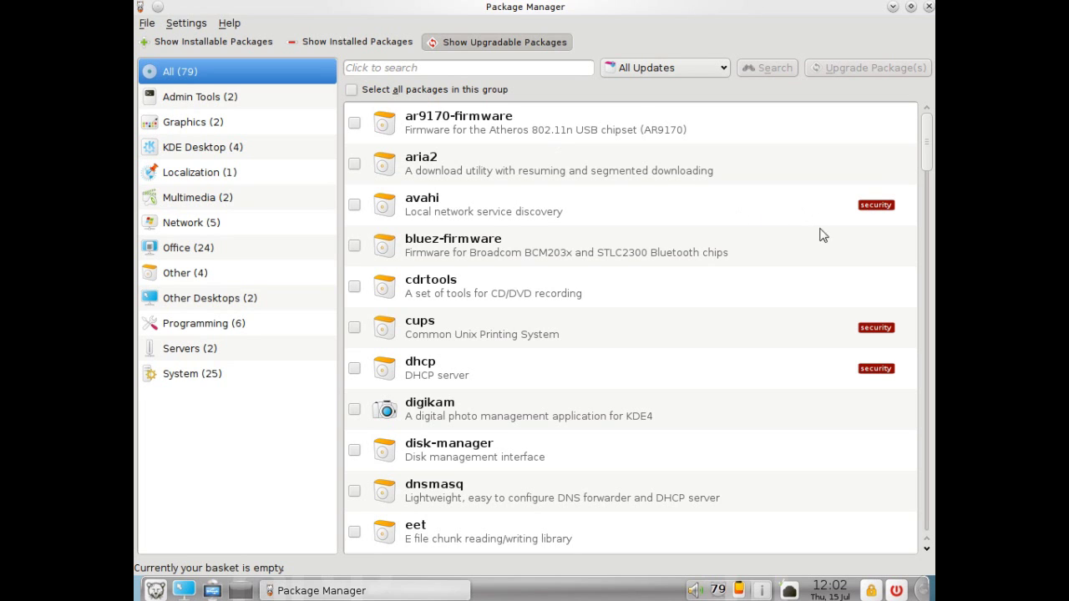
left_click_drag(928, 161, 919, 190)
Mark firefox 3.6.6 for upgrade and bring up the upgrade basket
left_click(810, 332)
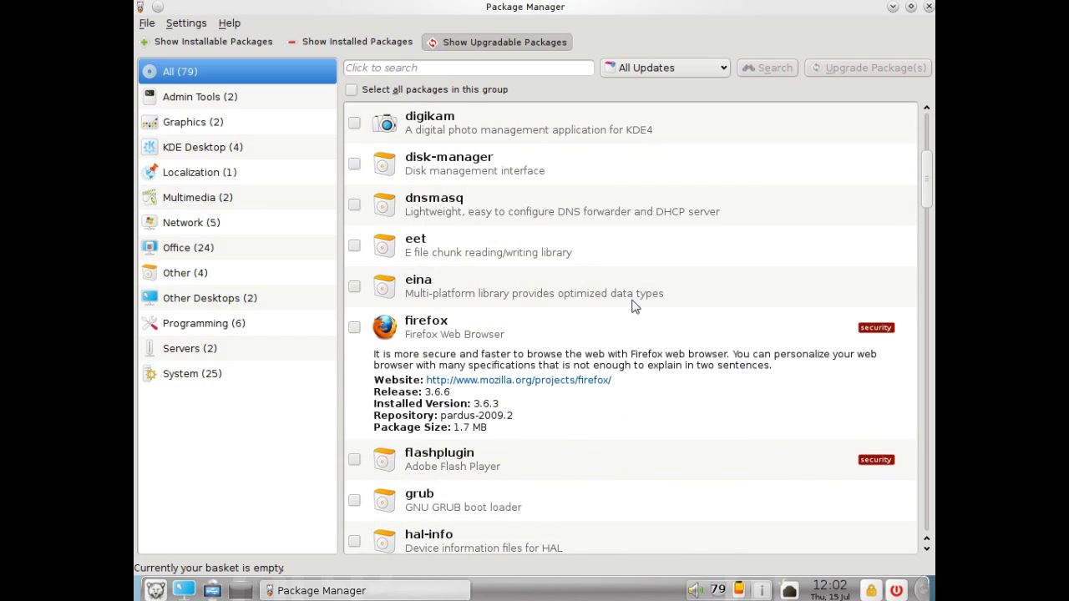
left_click(476, 400)
left_click(435, 344)
left_click(354, 328)
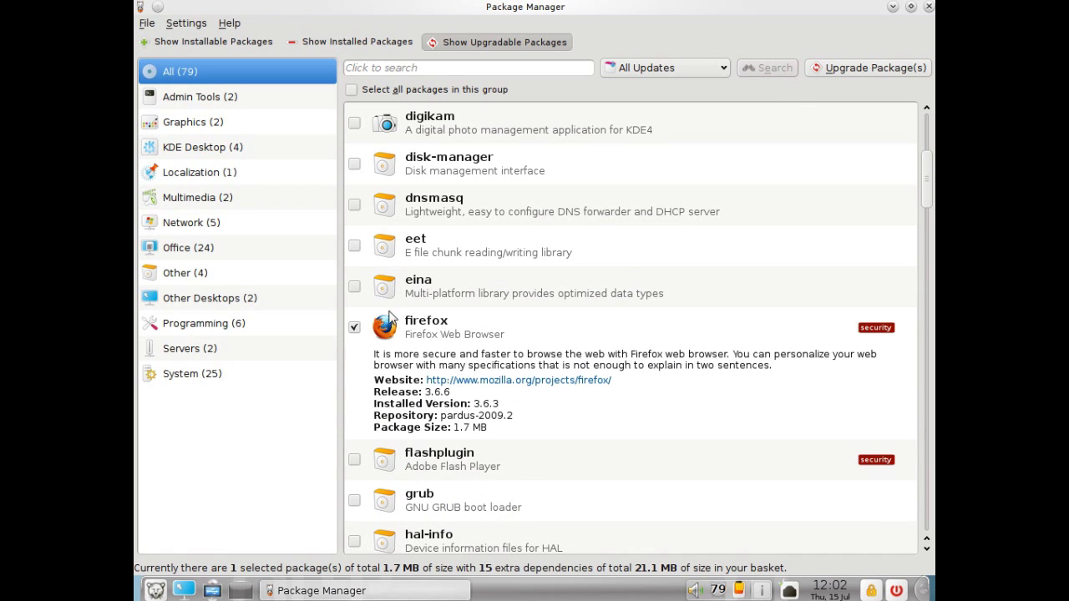
left_click(865, 70)
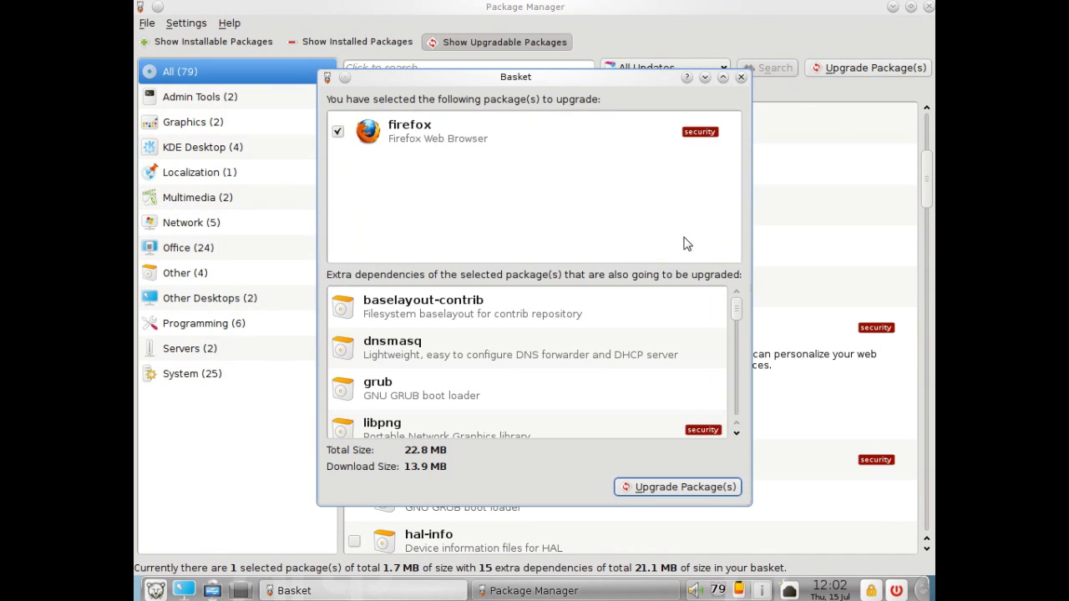
Start the firefox upgrade, authenticating as 'user (user)' with the user's password
left_click_drag(740, 325, 736, 422)
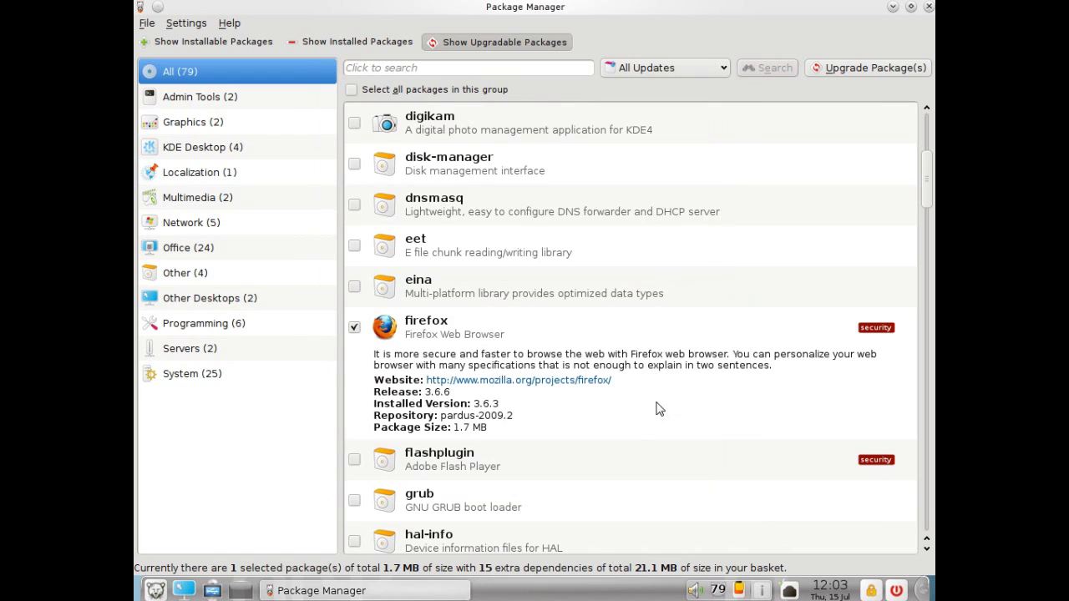
type("******")
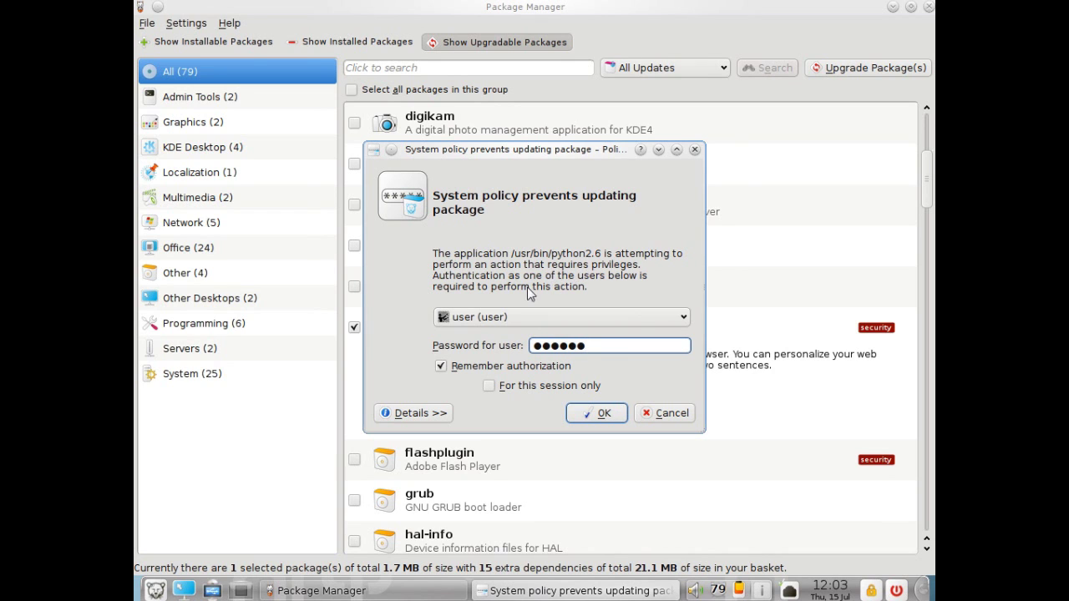
left_click(515, 315)
left_click(509, 359)
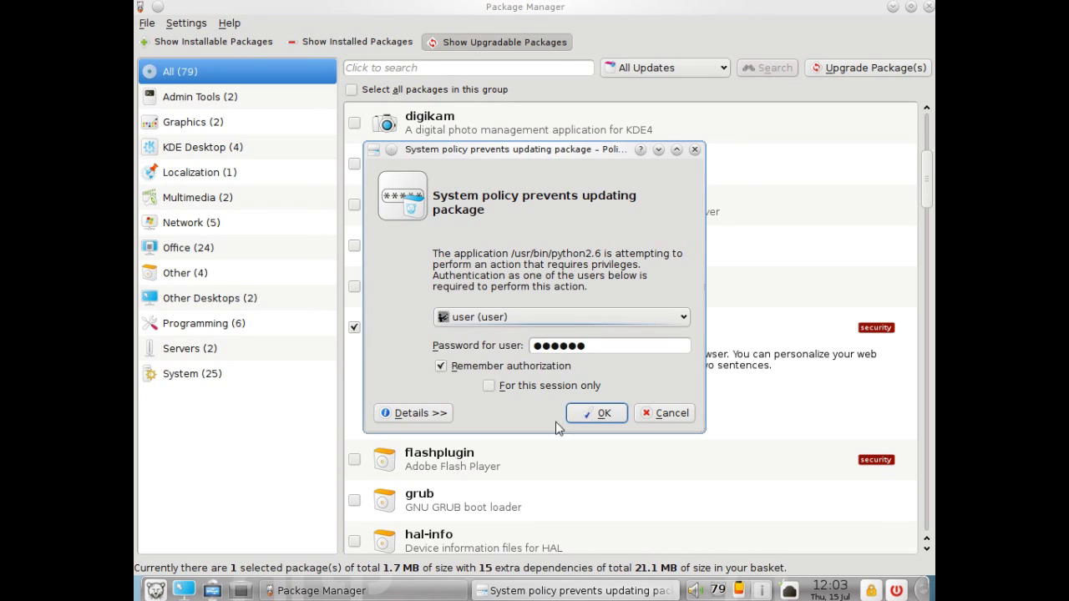
left_click(582, 411)
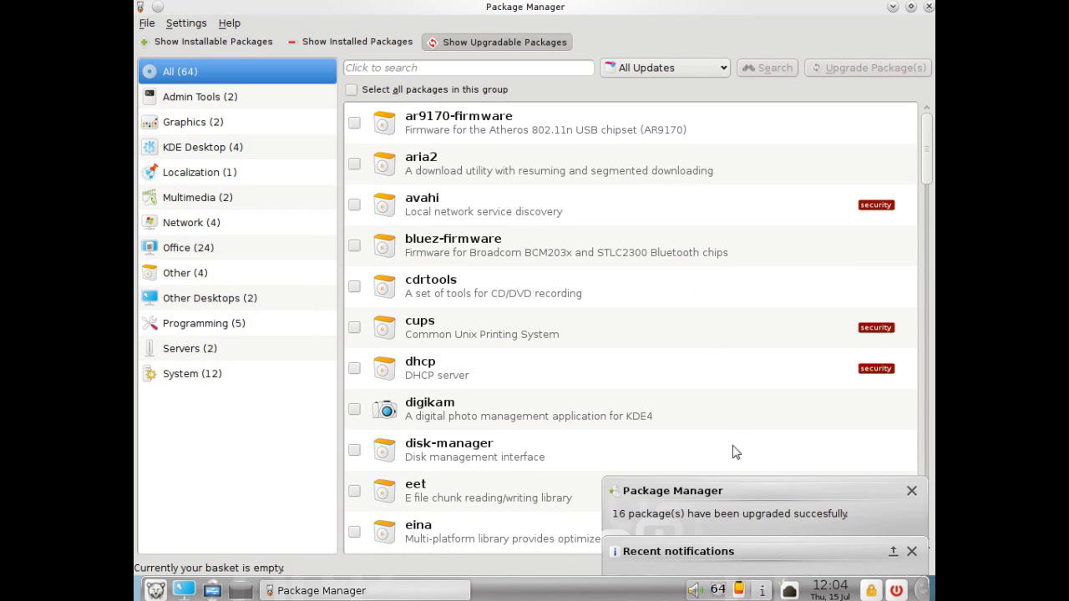
Launch Firefox from the K menu's Internet category
left_click(166, 587)
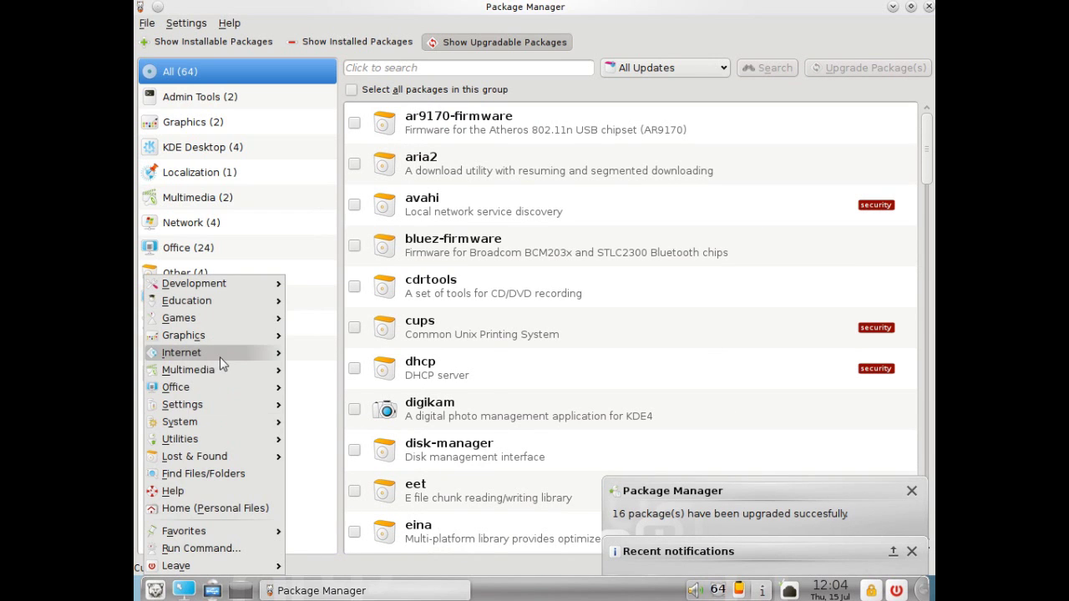
mouse_move(223, 352)
left_click(330, 385)
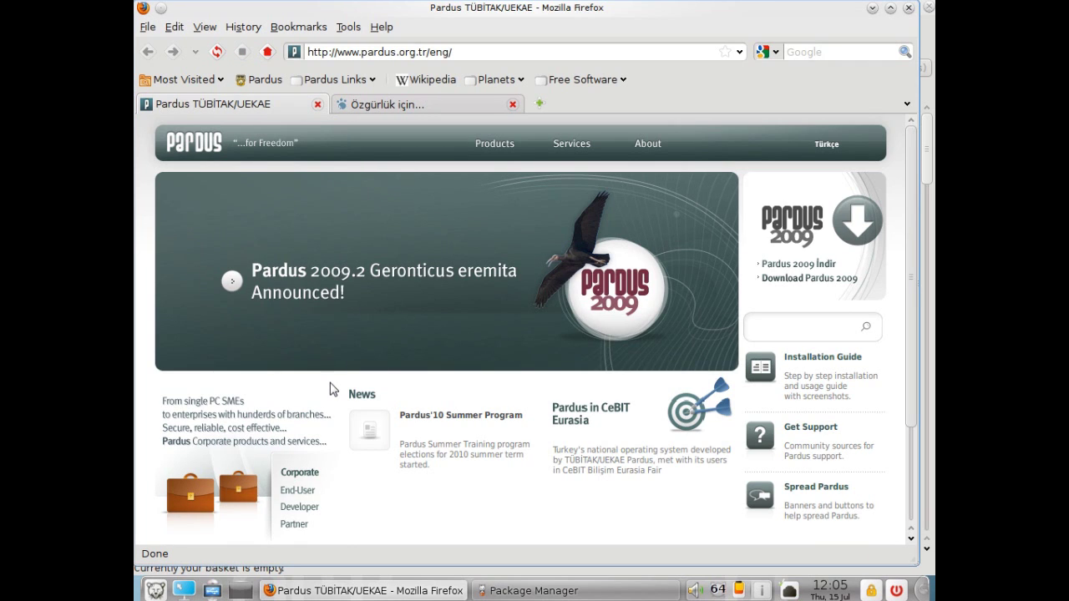
Verify in Help > About that Firefox is version 3.6.6, then close About and Firefox
left_click(382, 28)
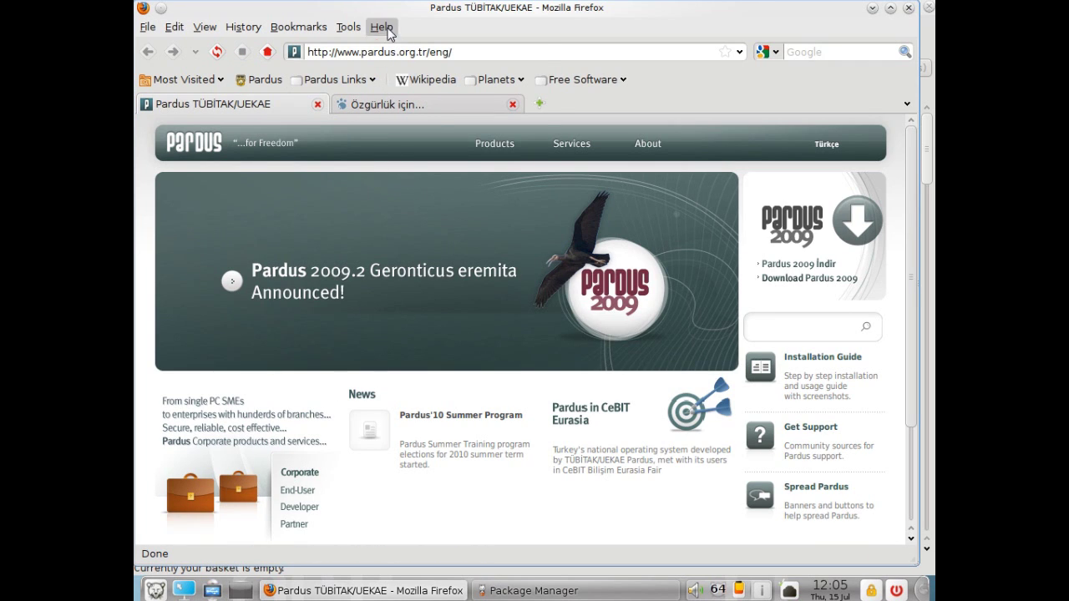
left_click(400, 143)
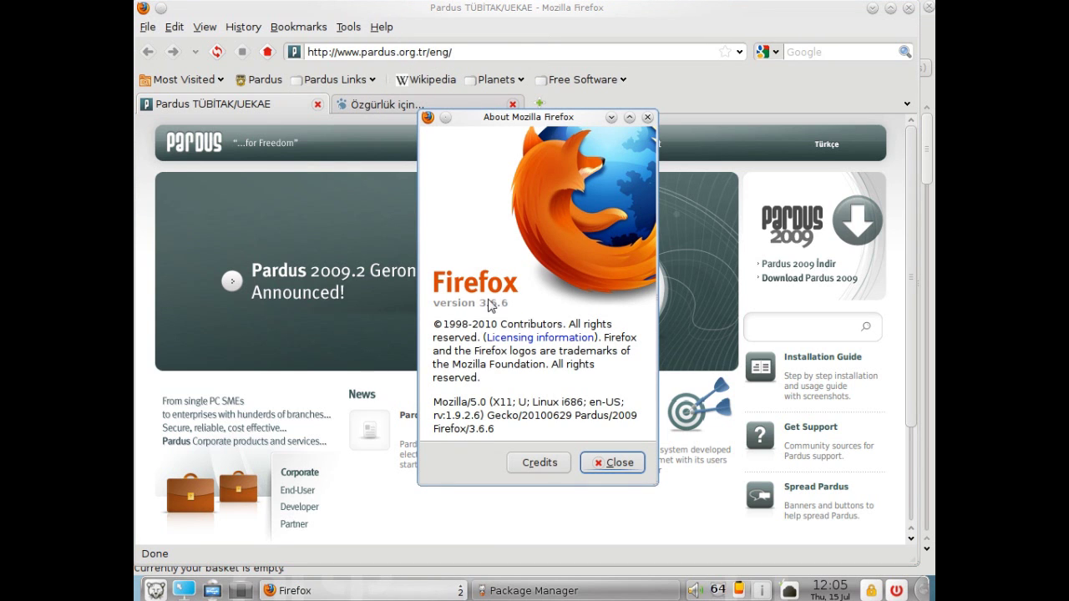
left_click(614, 462)
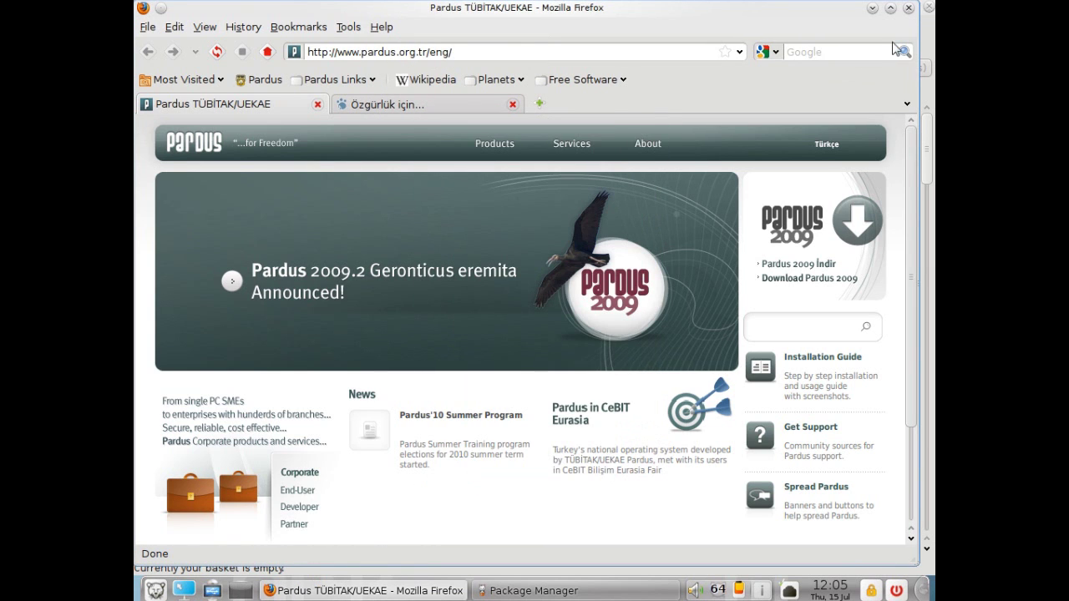
left_click(909, 8)
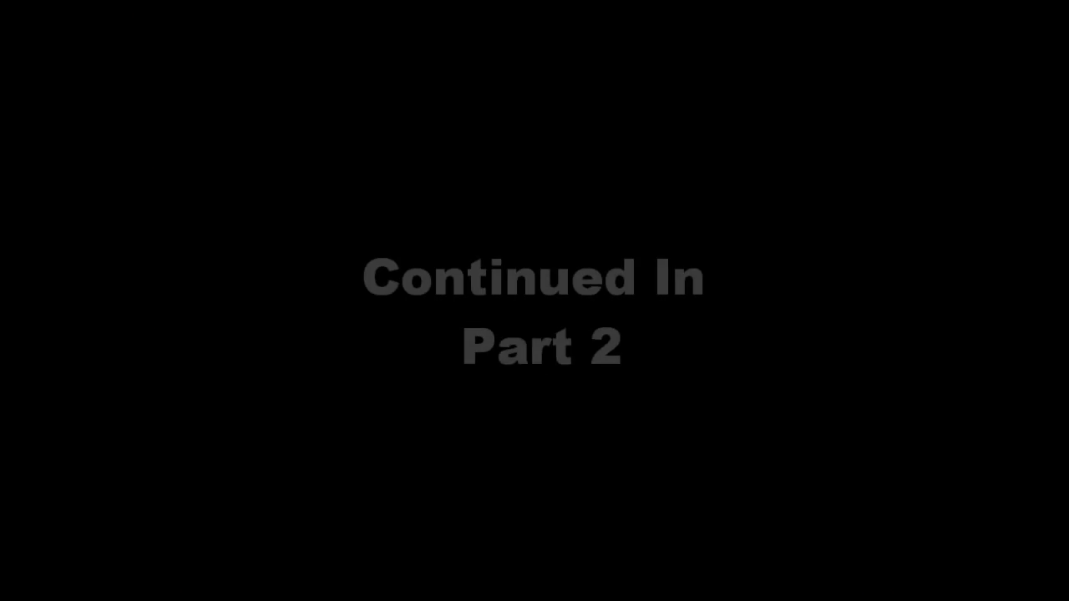